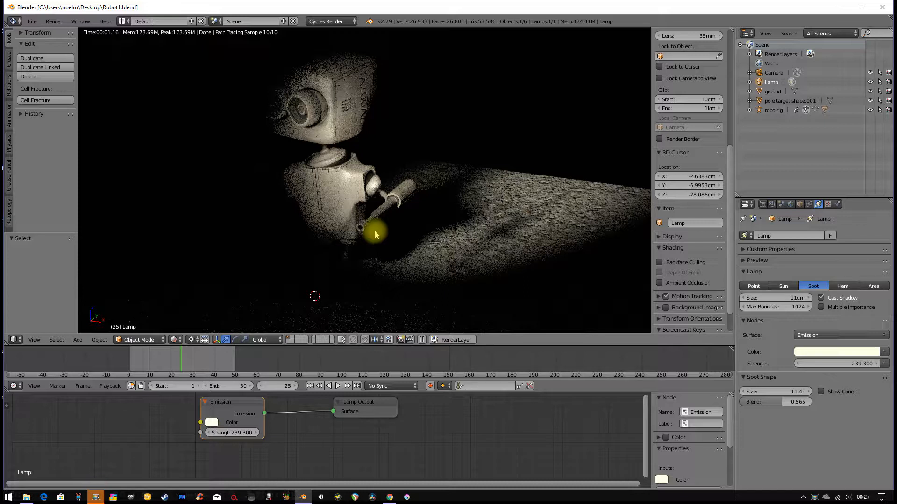
Step: Switch the 3D viewport from rendered to solid shading and bring the front of the whole robot into view
middle_click_drag(327, 199, 417, 231)
scroll(415, 216, "down", 2)
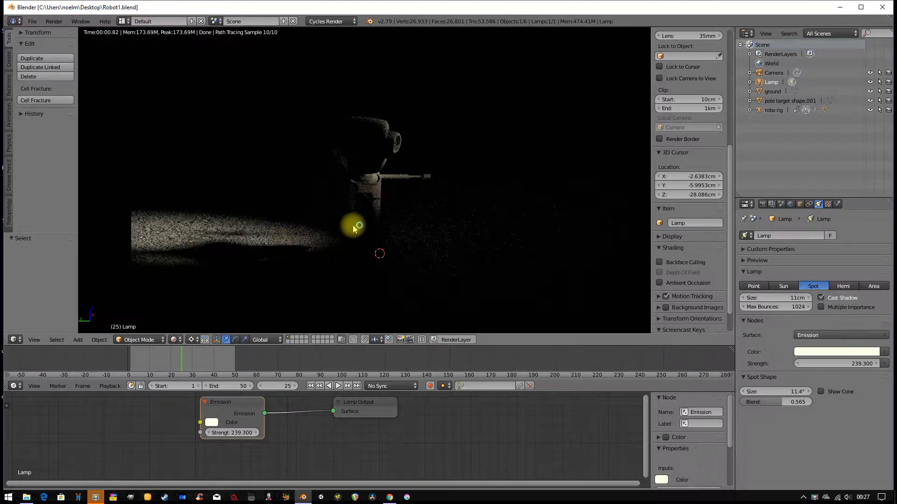
middle_click_drag(423, 219, 304, 198)
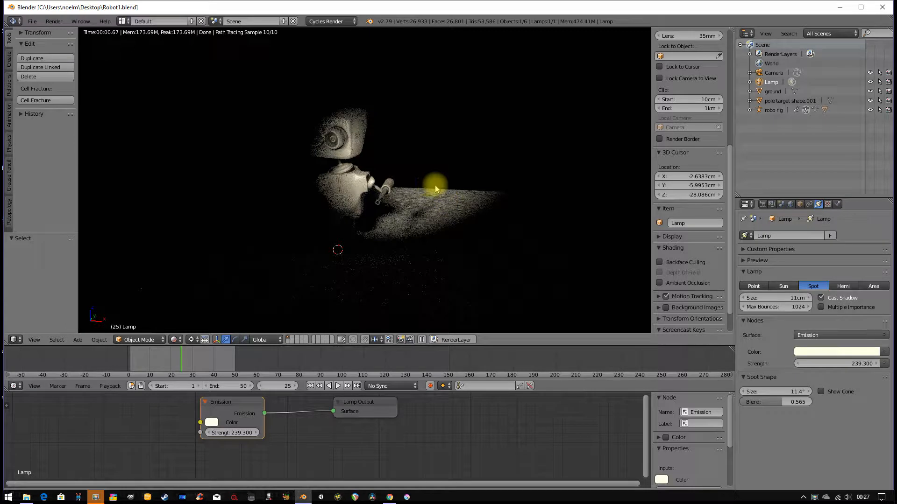
middle_click_drag(444, 203, 393, 212)
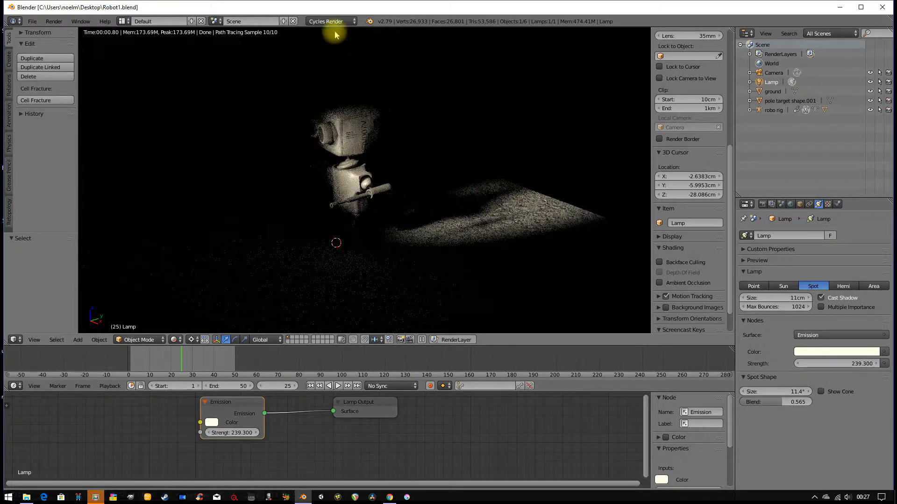
middle_click_drag(443, 189, 427, 184)
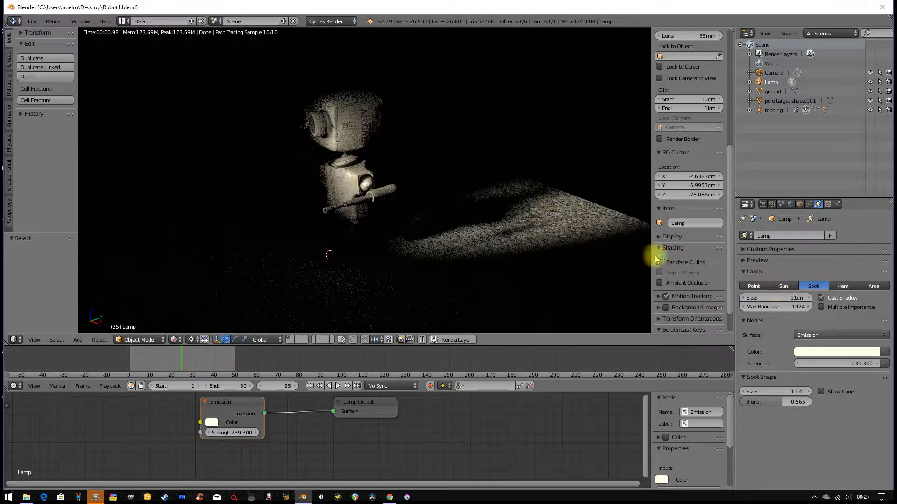
left_click(174, 340)
left_click(187, 309)
middle_click_drag(267, 246, 381, 235)
scroll(378, 236, "up", 2)
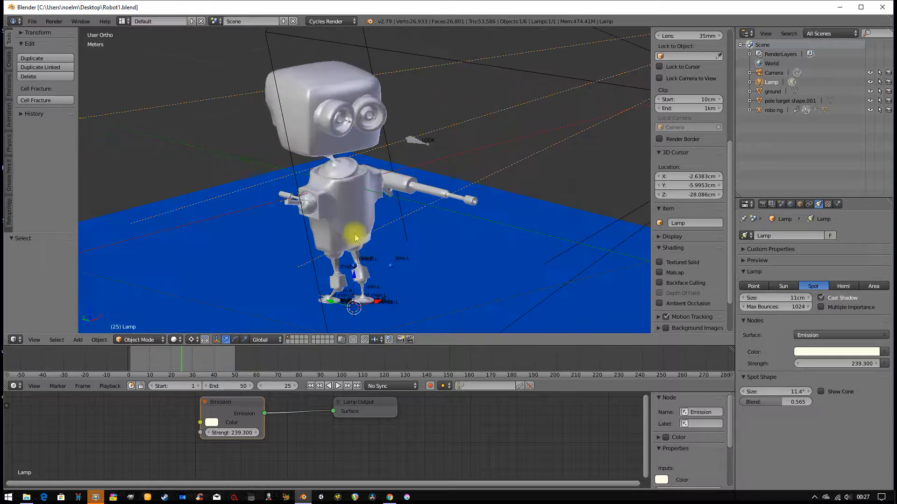
right_click(346, 202)
key("ctrl+Tab")
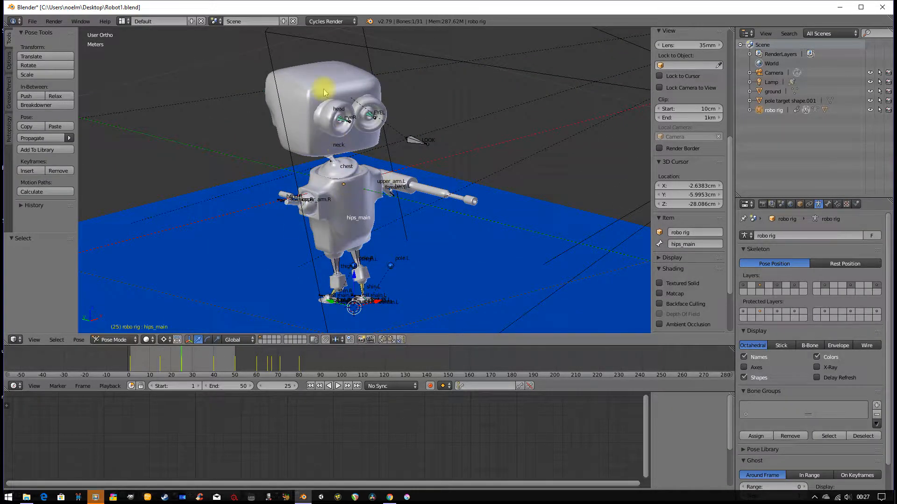
key("ctrl+Tab")
Step: Select the robot mesh and play the timeline animation briefly before stopping it
right_click(323, 89)
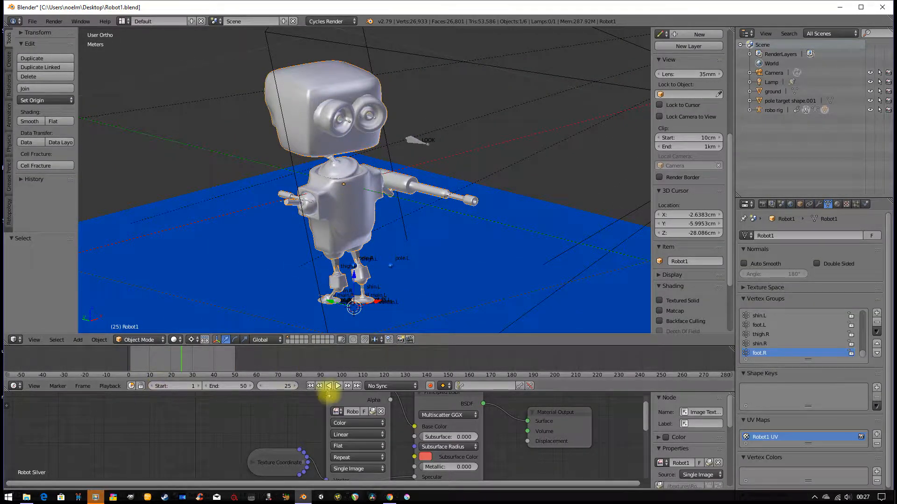
left_click(337, 386)
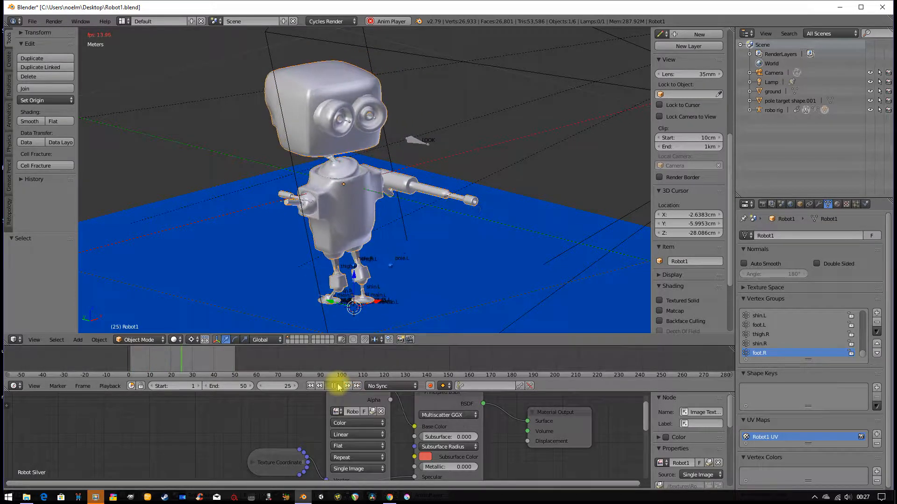
left_click(333, 386)
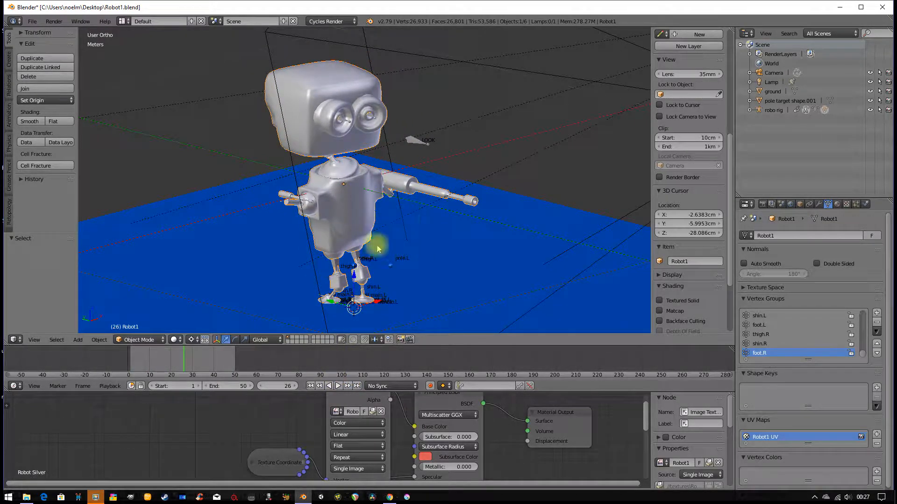
Step: In an enlarged node editor, collapse the ground material's specular Image Texture node and switch the 3D viewport shading to show textures
right_click(479, 236)
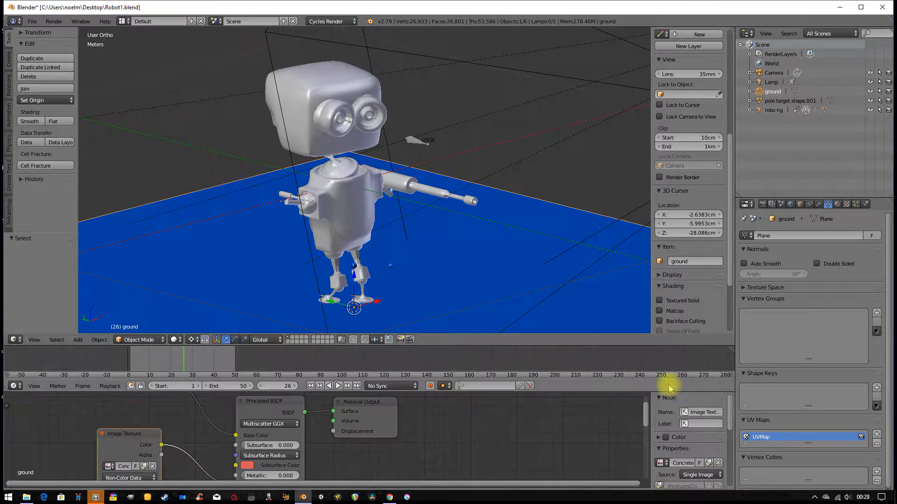
left_click_drag(731, 394, 483, 163)
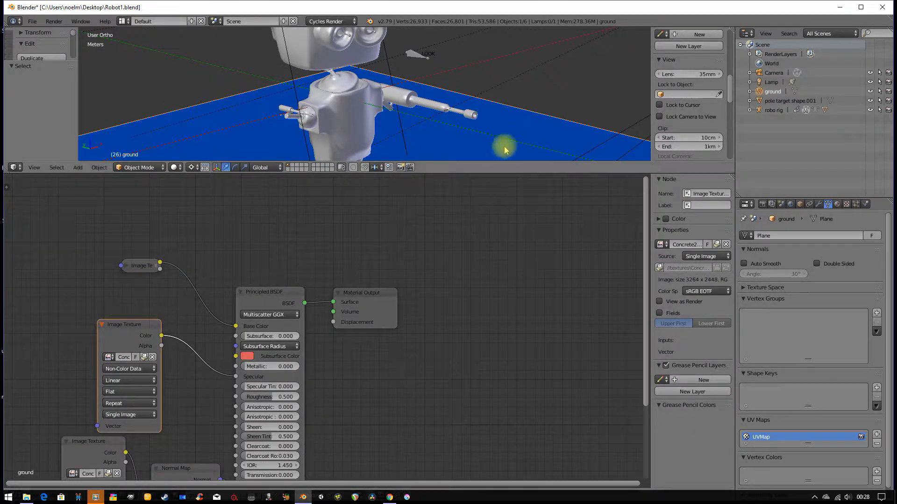
scroll(496, 136, "down", 5)
middle_click_drag(297, 275, 380, 192)
left_click_drag(234, 260, 211, 242)
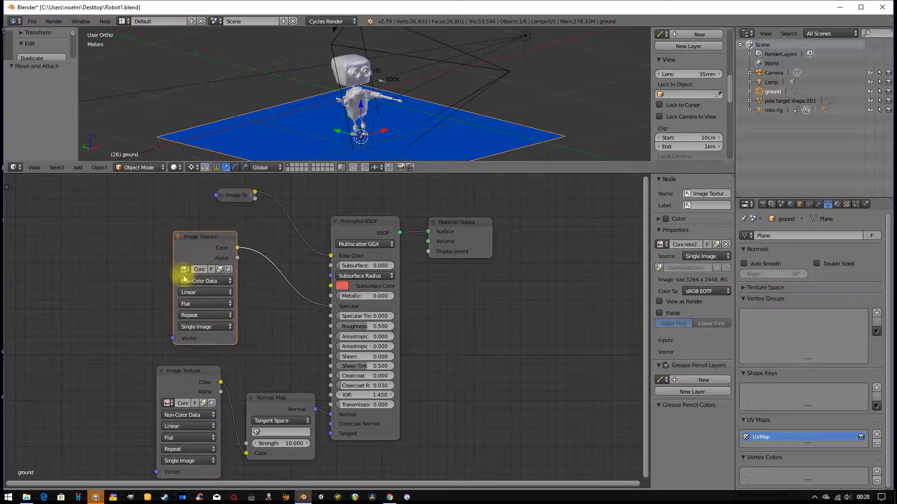
left_click(177, 237)
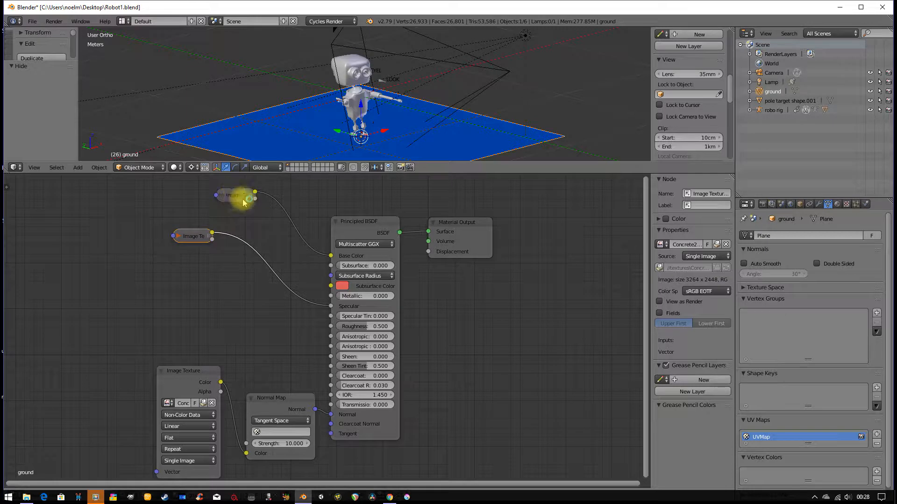
left_click(174, 167)
left_click(215, 126)
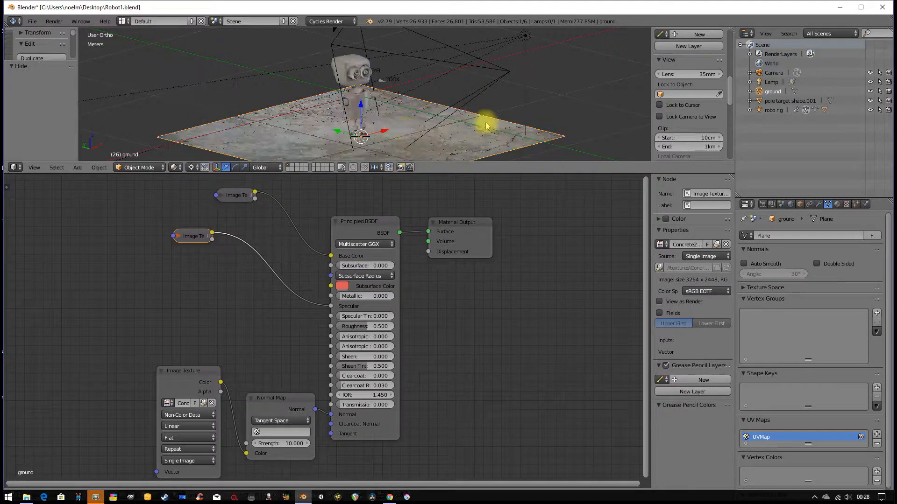
Step: Collapse the ground material's normal-map Image Texture and Normal Map nodes and move them up near the other texture nodes
left_click_drag(200, 374, 190, 310)
left_click(151, 301)
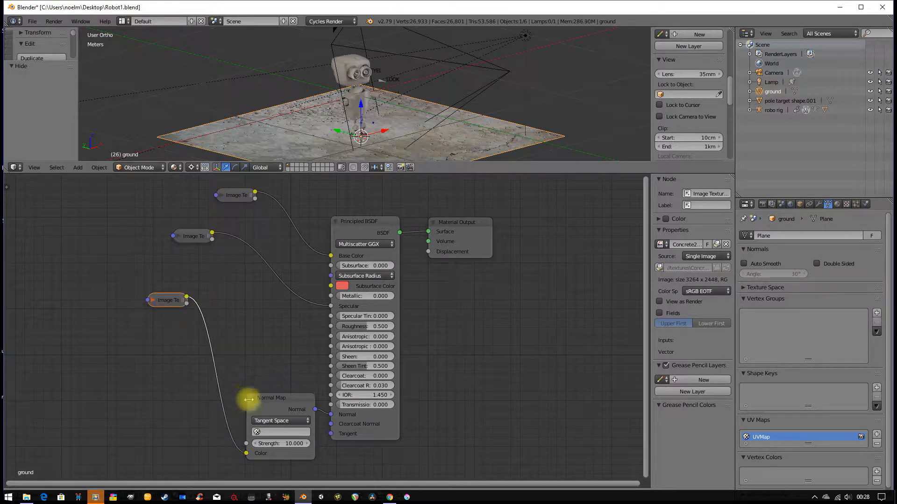
left_click(249, 397)
left_click_drag(256, 394, 245, 338)
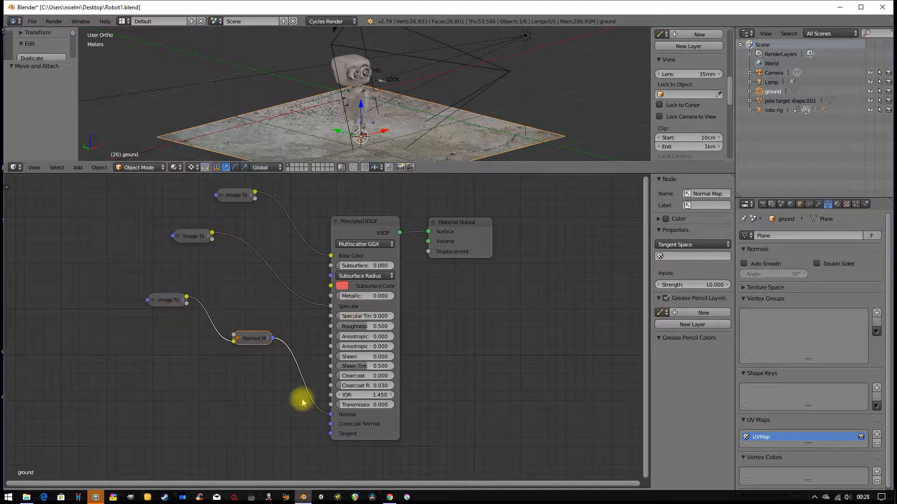
Step: Collapse the robot material's base color Image Texture node and move its Texture Coordinate and specular Image Texture nodes upward
right_click(361, 68)
right_click(363, 64)
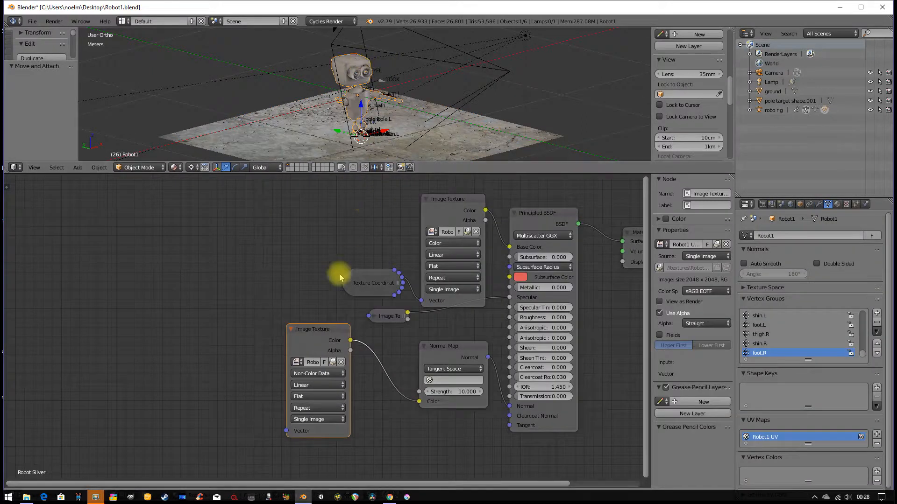
left_click(425, 198)
key("h")
left_click_drag(370, 299, 301, 239)
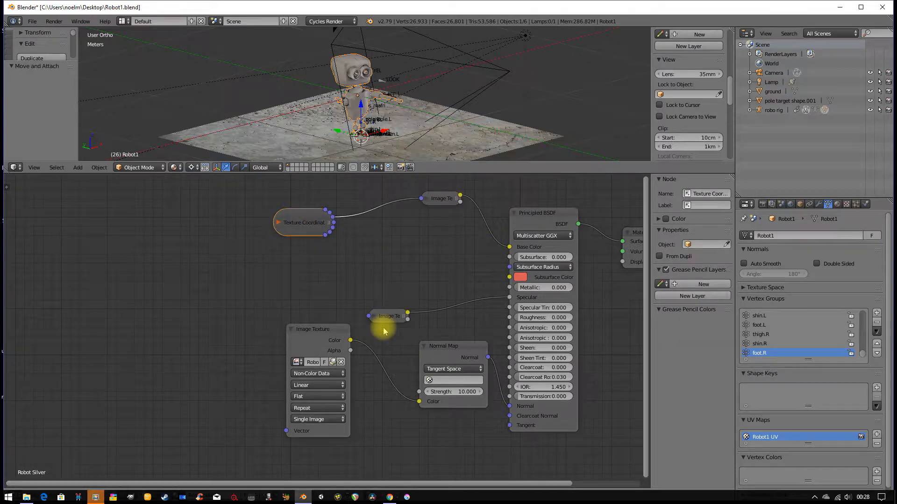
left_click_drag(381, 317, 379, 266)
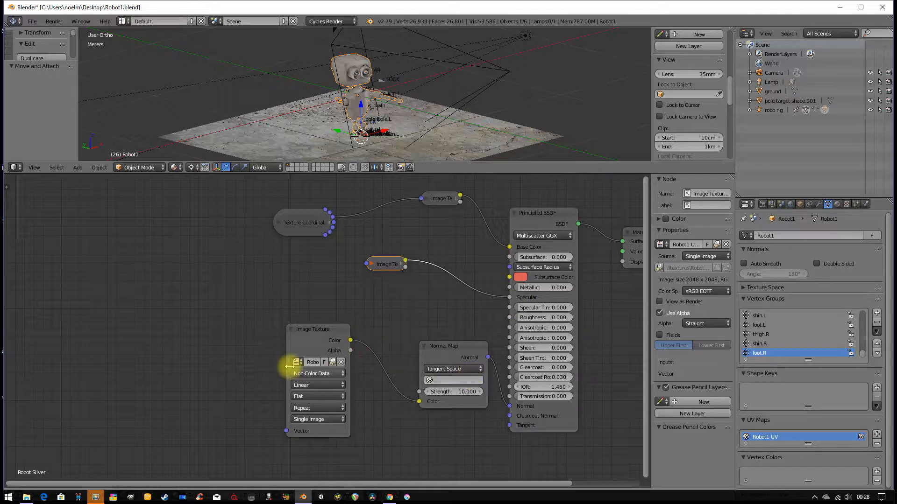
Step: Collapse the robot material's normal-map Image Texture node and the Normal Map node it feeds
left_click(293, 332)
key("h")
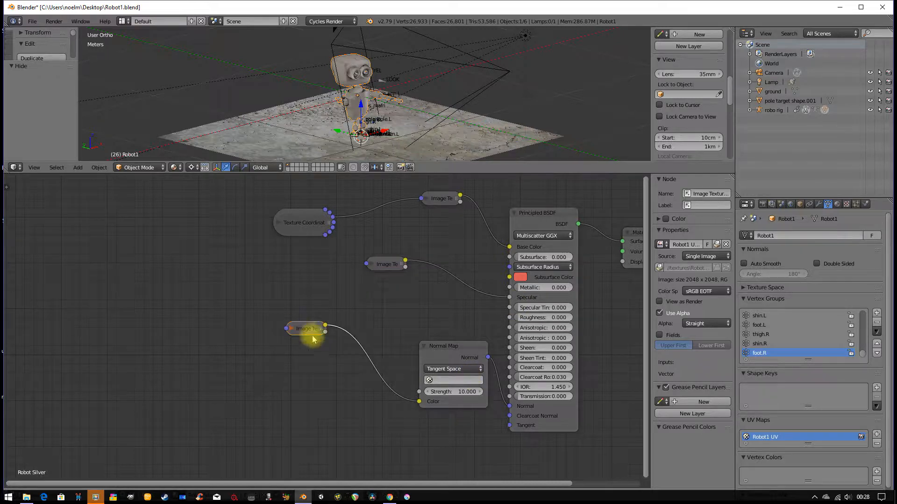
left_click(423, 346)
key("h")
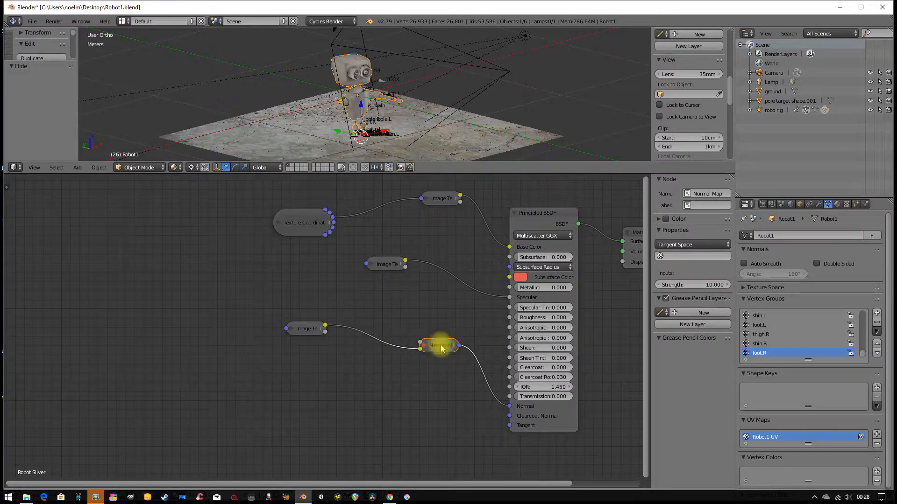
Step: Enlarge the 3D viewport and examine the textured robot and ground from several sides
left_click_drag(443, 173, 486, 408)
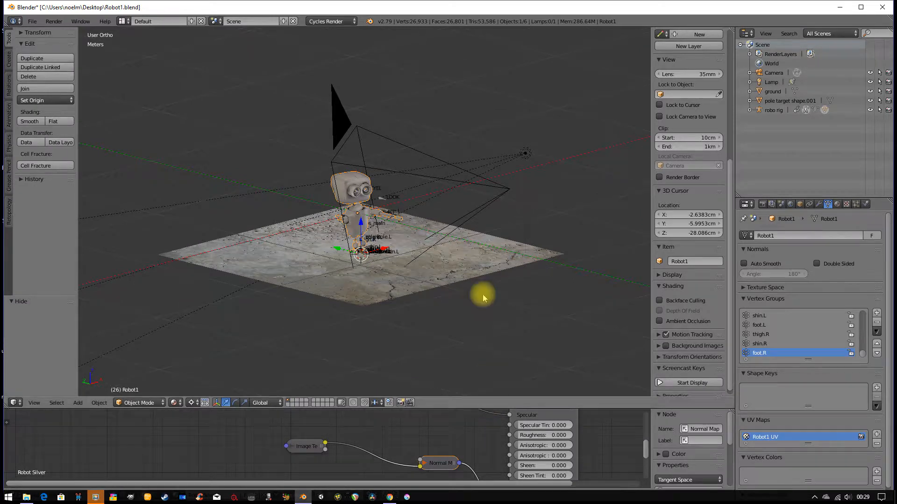
scroll(463, 285, "up", 6)
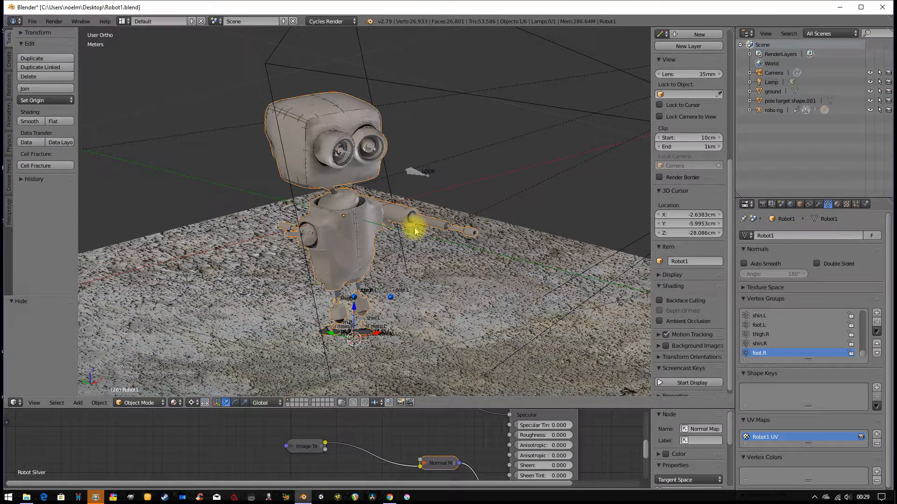
middle_click_drag(398, 211, 287, 230)
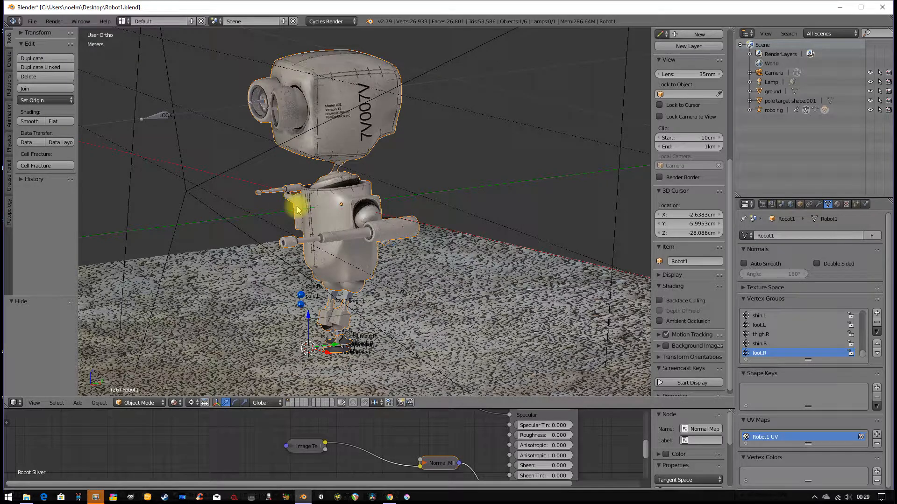
middle_click_drag(271, 164, 344, 167)
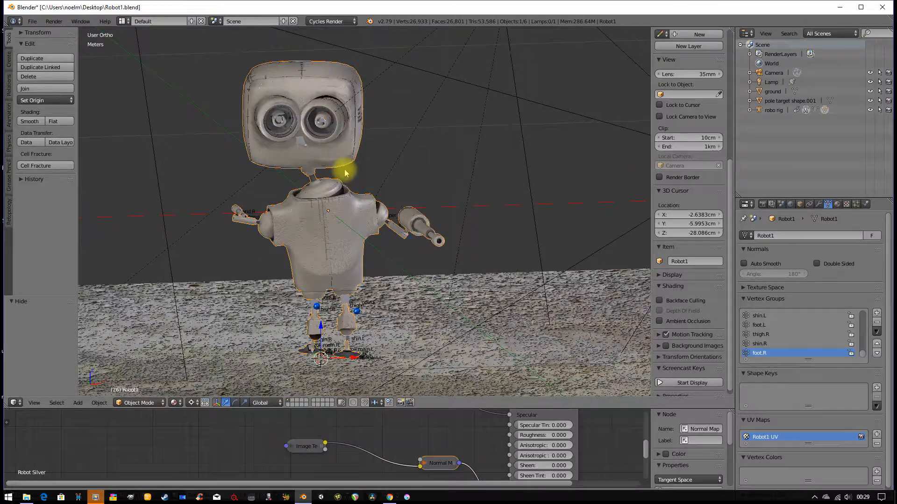
scroll(402, 175, "down", 5)
middle_click_drag(401, 176, 304, 187)
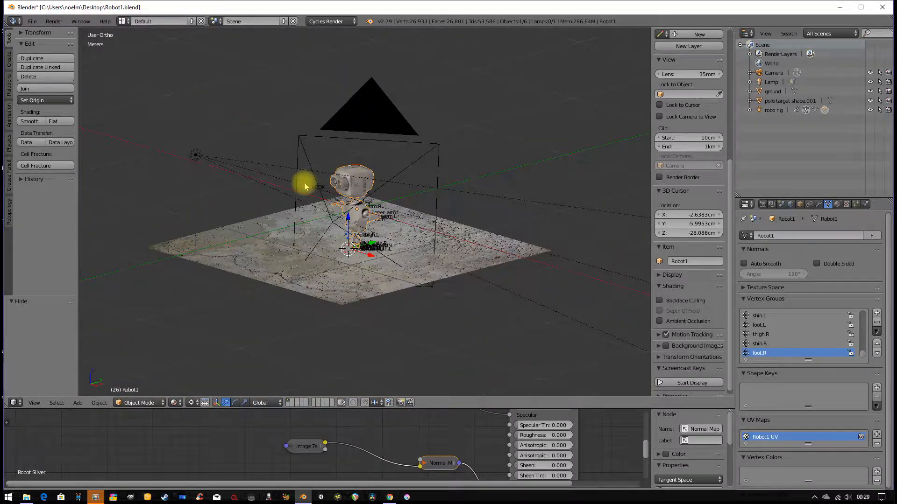
Step: Change the spot lamp to a Sun lamp and set its emission strength to 1
right_click(195, 154)
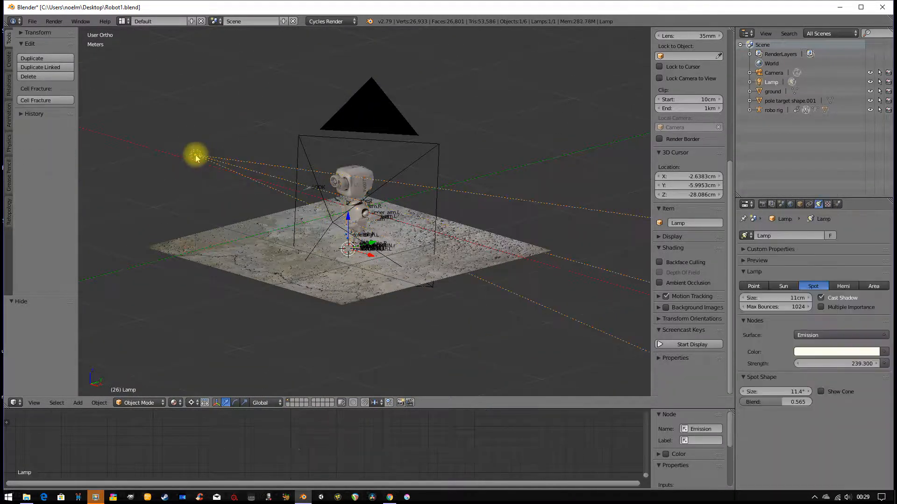
left_click(785, 286)
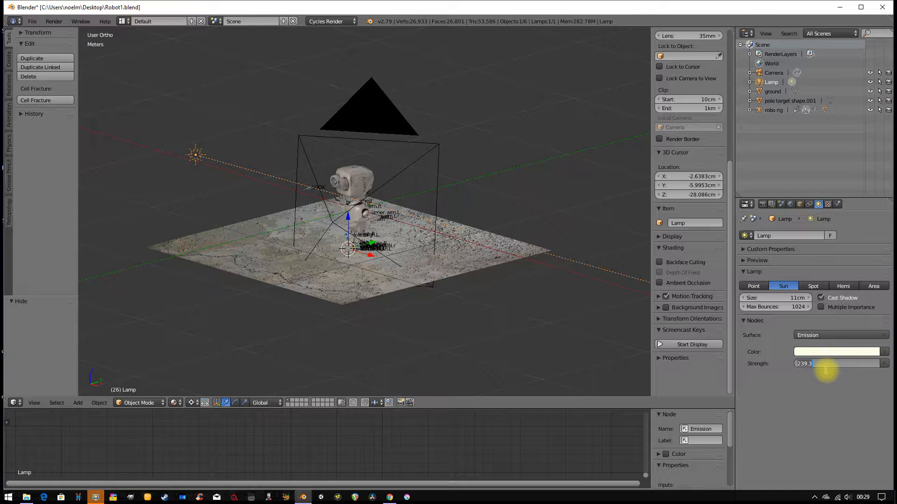
type("1")
key("Return")
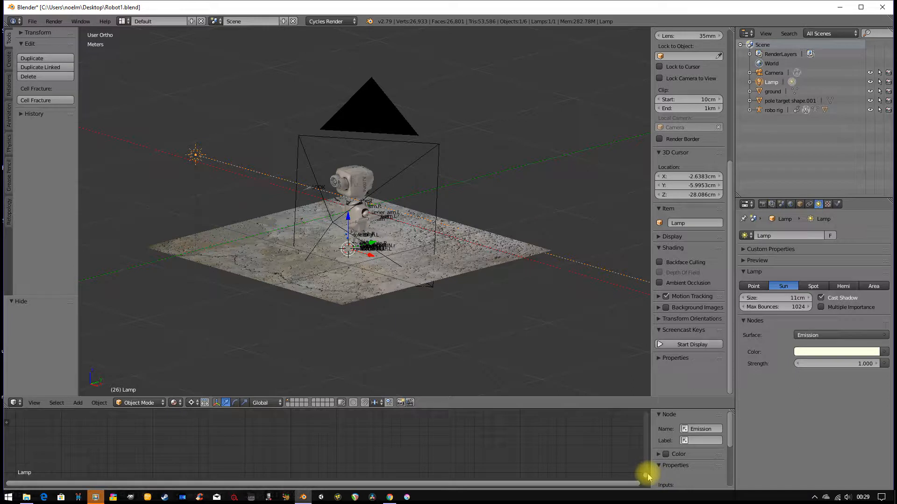
Step: Frame the lamp's Emission and Lamp Output nodes in the node editor and enlarge that editor
key("Home")
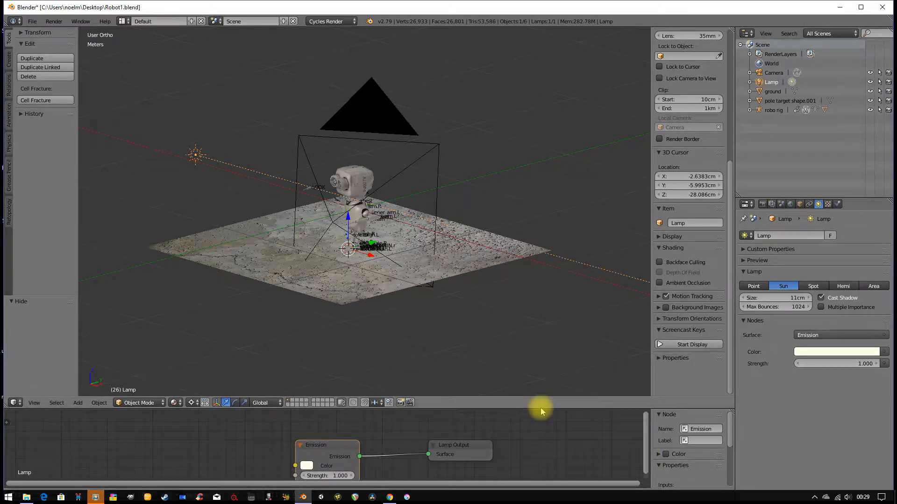
left_click_drag(541, 410, 541, 271)
middle_click_drag(549, 332, 521, 315)
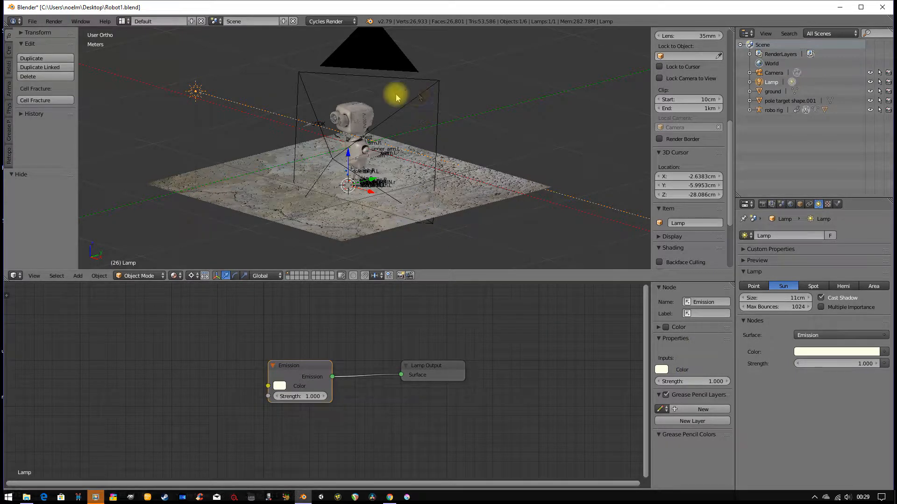
Step: Try rotating the sun lamp's light direction while viewing the robot from the side
scroll(396, 97, "up", 2)
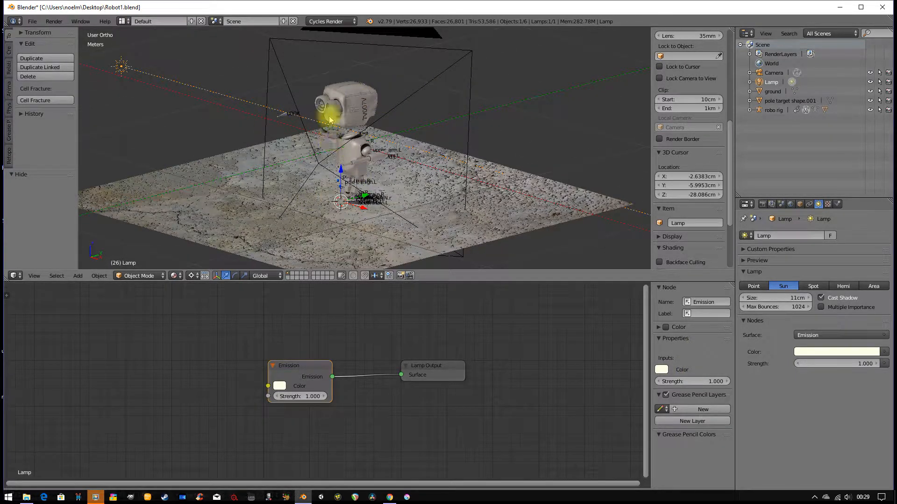
middle_click_drag(340, 135, 300, 116)
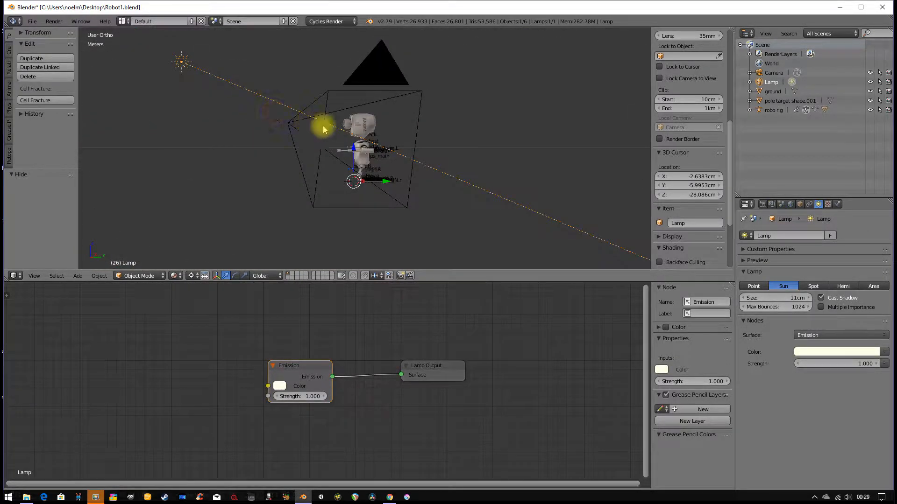
key("r")
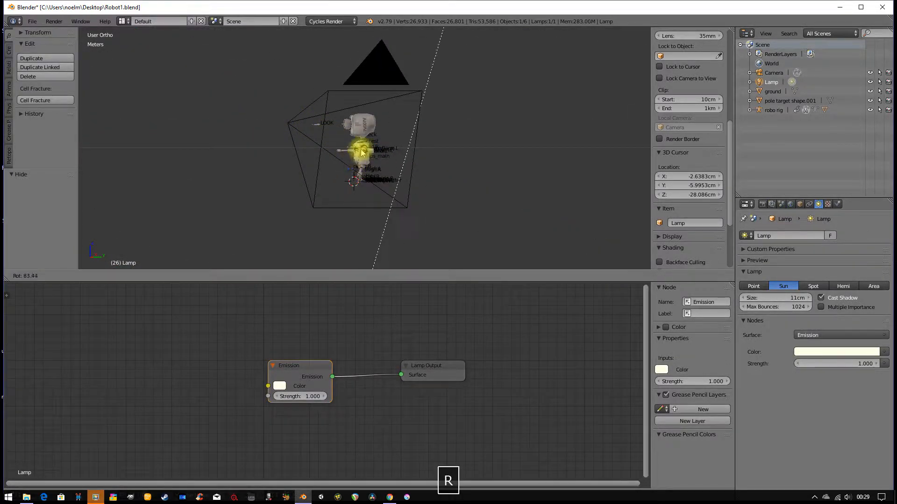
right_click(360, 188)
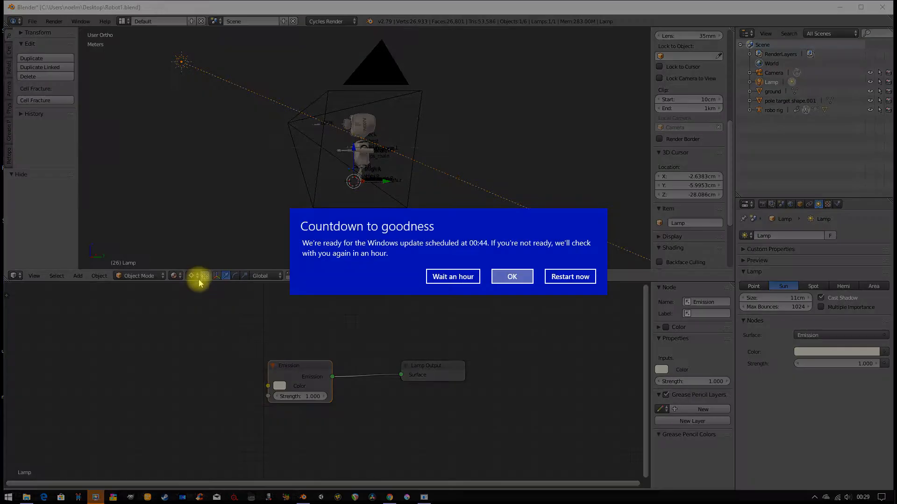
Step: Postpone the Windows update by an hour and switch the pivot point from the 3D cursor to the lamp's individual origin
left_click(455, 277)
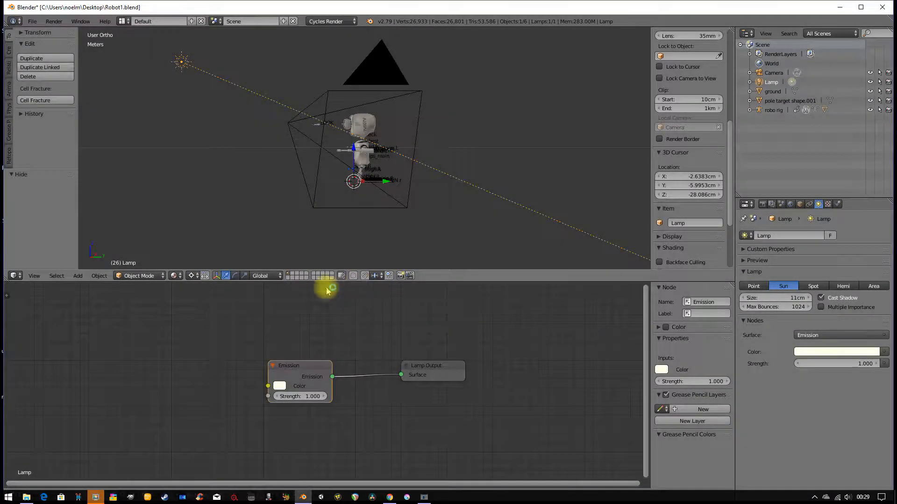
left_click(176, 276)
left_click(191, 276)
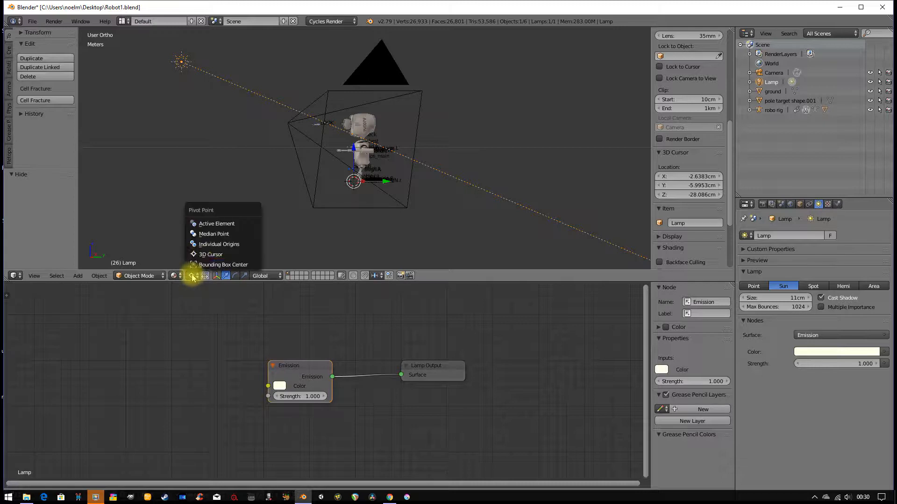
left_click(229, 240)
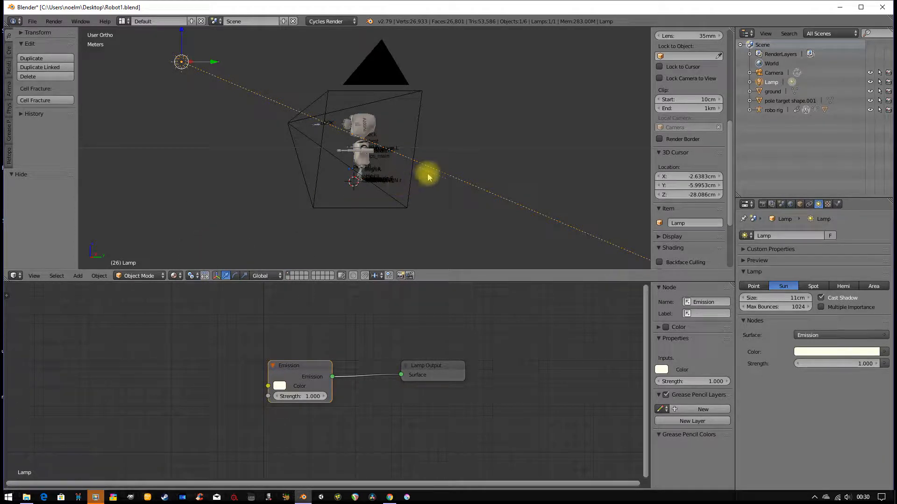
Step: Rotate the sun lamp about its own origin so its light points toward the robot, finishing with a turn of about -1.82°
key("r")
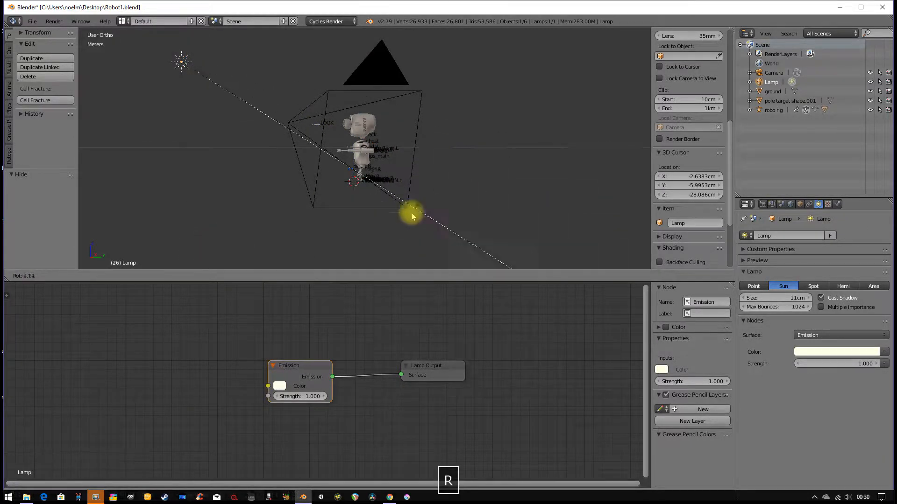
left_click(422, 174)
middle_click_drag(402, 173, 353, 175)
key("r")
left_click(430, 202)
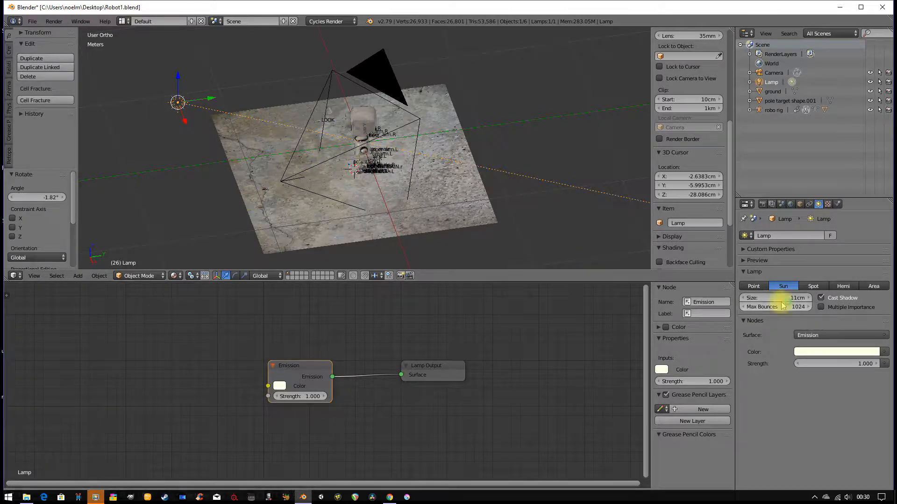
Step: Switch the 3D viewport to Rendered shading and raise the sun lamp's emission strength to 7.4
left_click(183, 276)
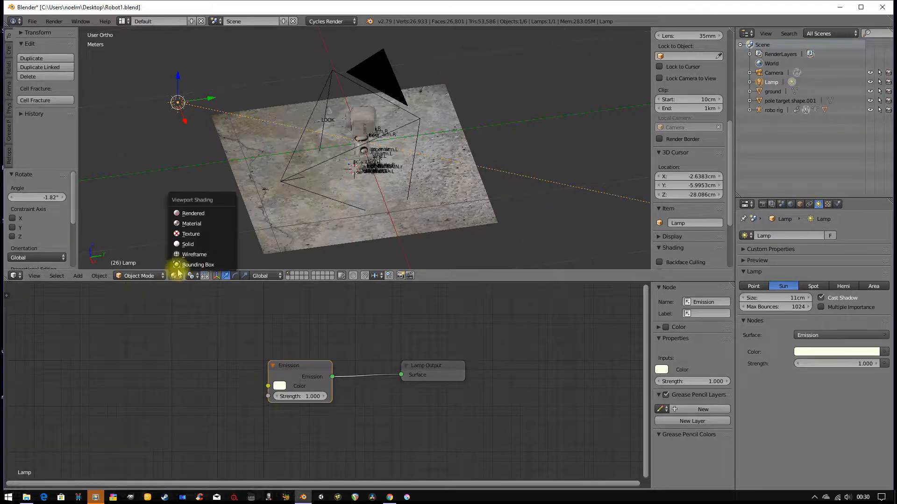
left_click(196, 216)
scroll(321, 205, "up", 8)
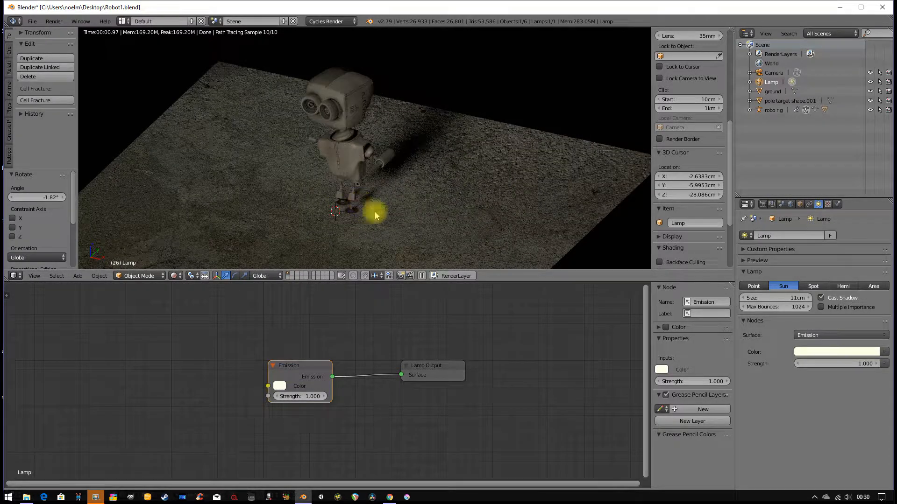
left_click_drag(817, 364, 841, 363)
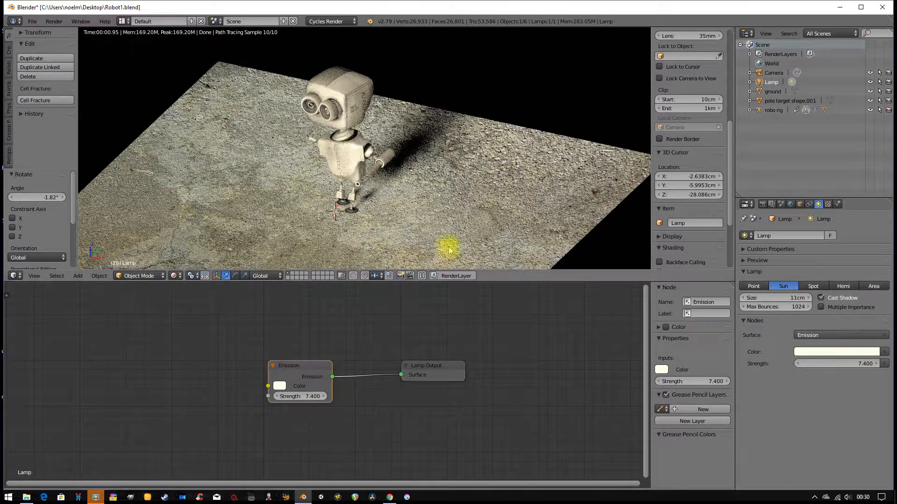
Step: View the robot's rendered shadow from the side and compare it with the lamp's Cast Shadow option off and on
middle_click_drag(458, 224, 474, 166)
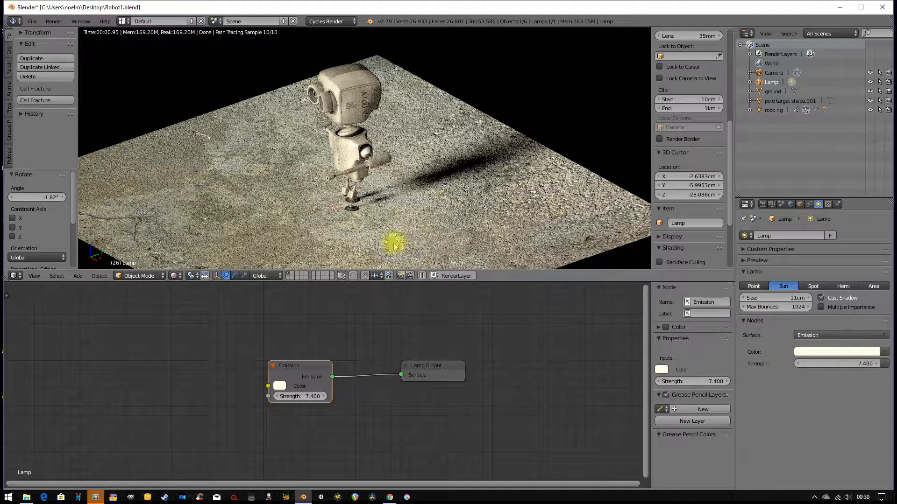
scroll(374, 236, "up", 1)
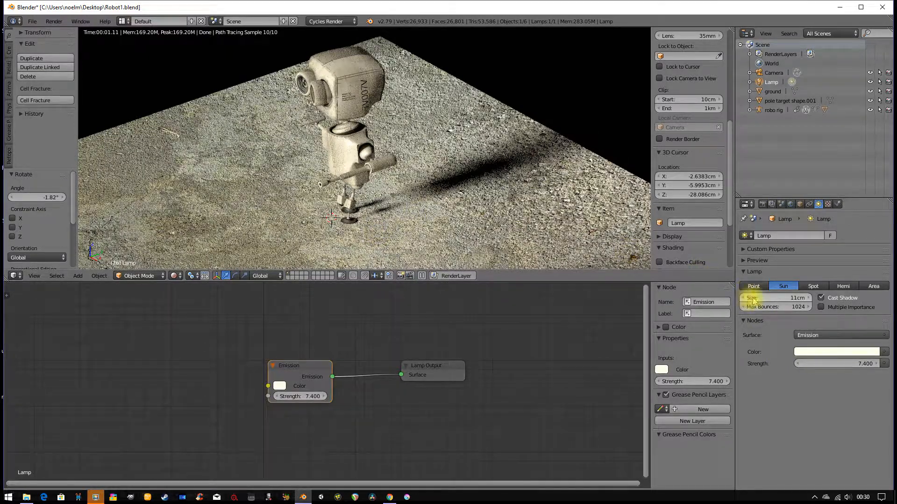
scroll(395, 352, "up", 2)
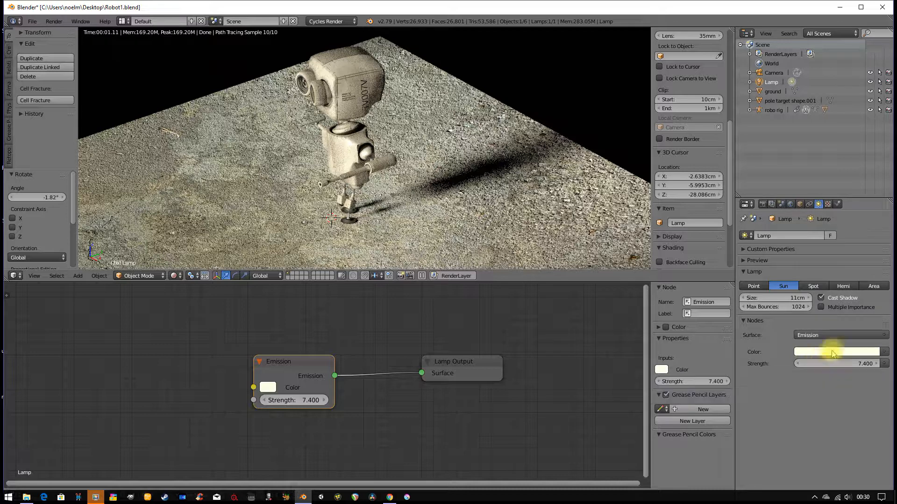
left_click(823, 299)
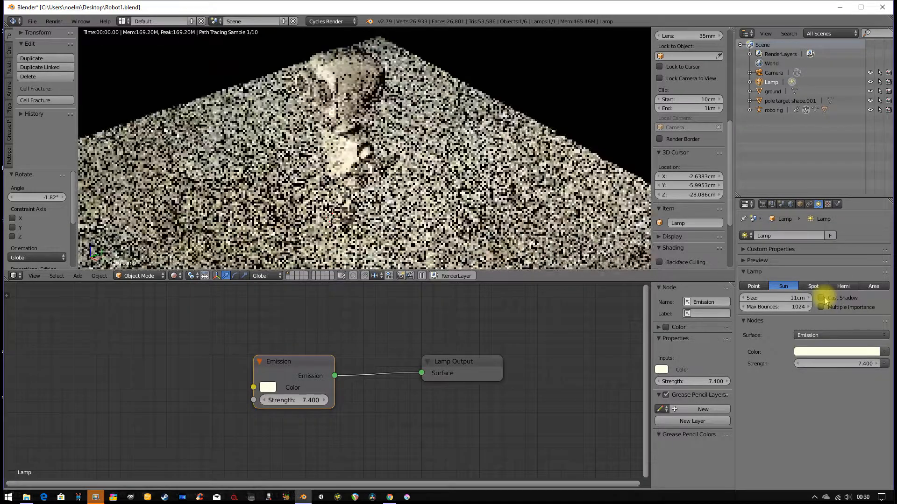
left_click(822, 298)
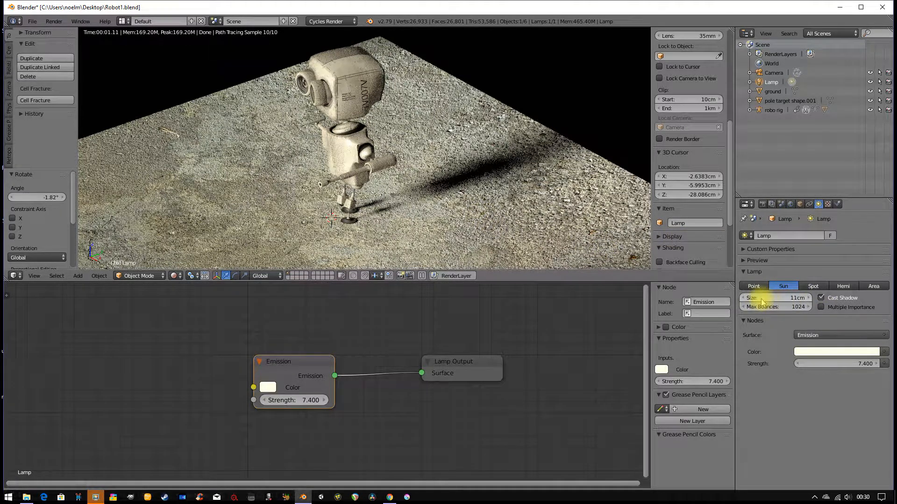
Step: Try a sun lamp size of 0 m and inspect the robot's hard-edged shadow from the opposite side
left_click_drag(762, 301, 743, 301)
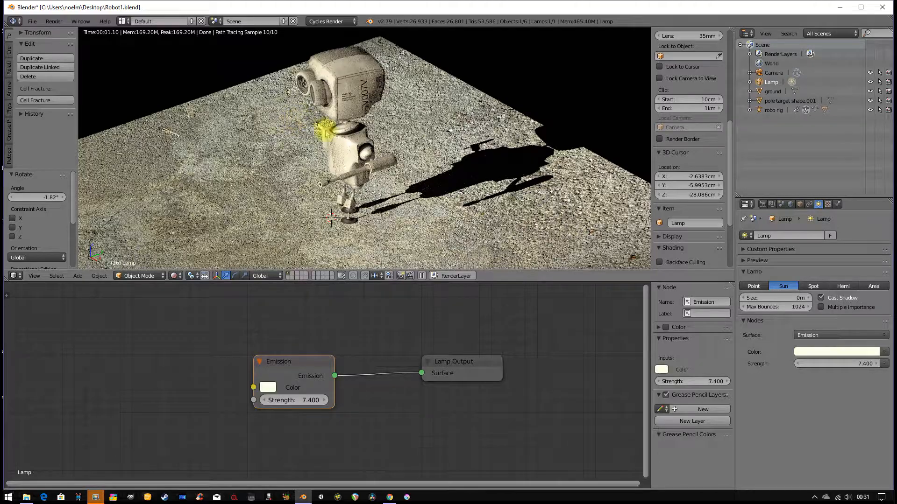
scroll(314, 144, "down", 1)
middle_click_drag(306, 161, 240, 170)
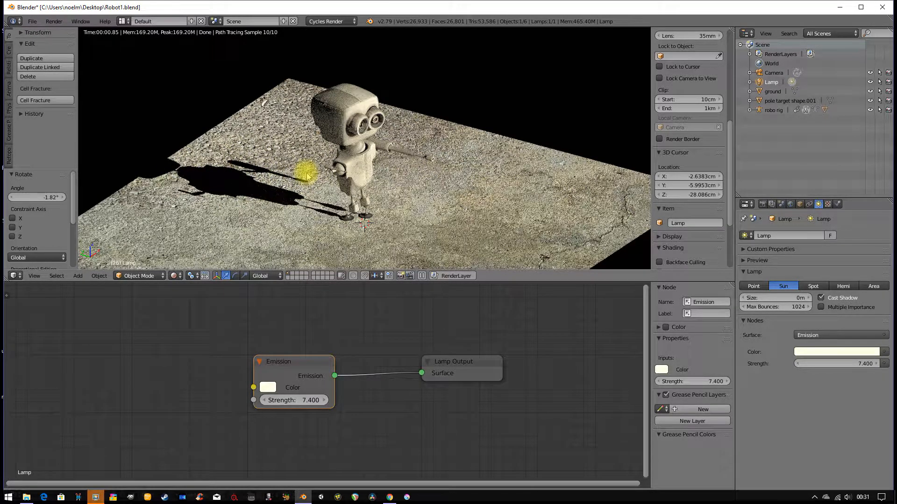
scroll(306, 176, "up", 1)
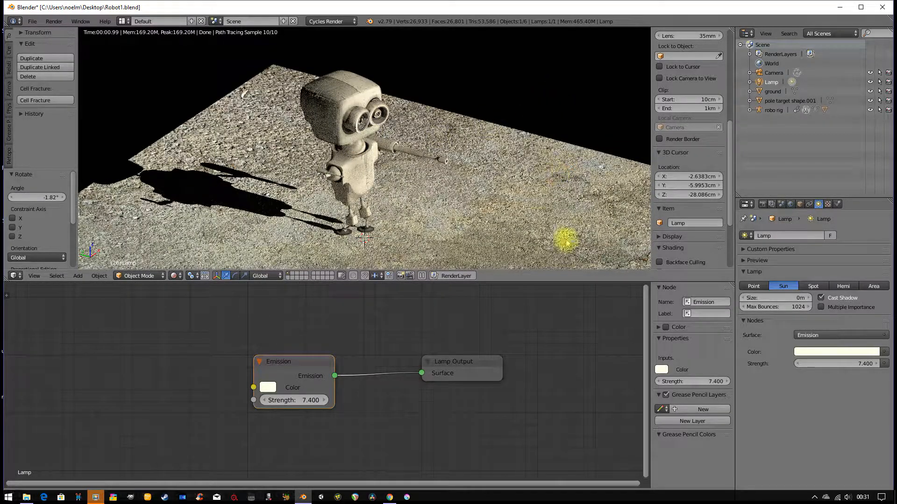
Step: Compare shadow softness at sun lamp sizes of 5 cm and 1.79 m, and set the size to 6 cm
left_click(745, 298)
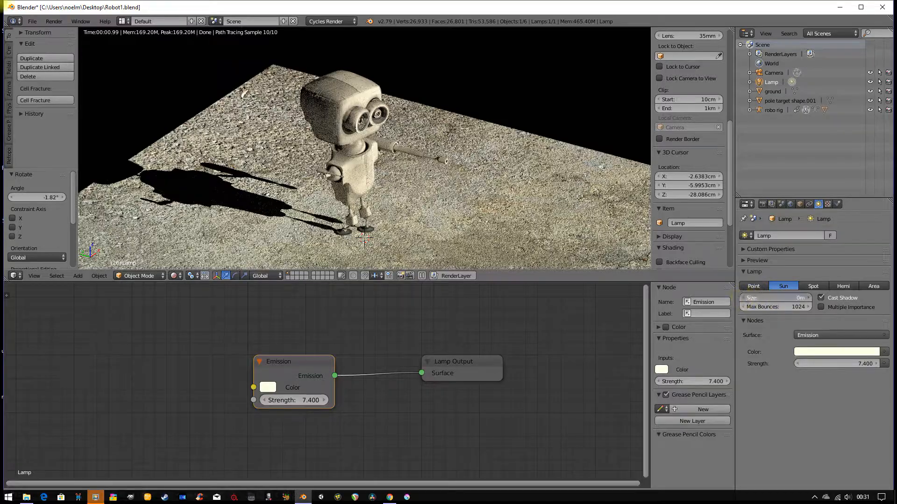
left_click(809, 298)
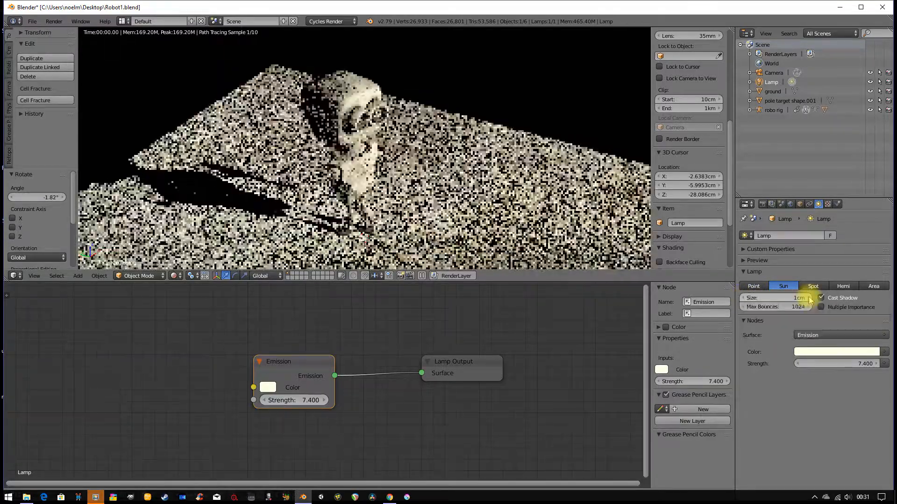
left_click(809, 298)
left_click(809, 299)
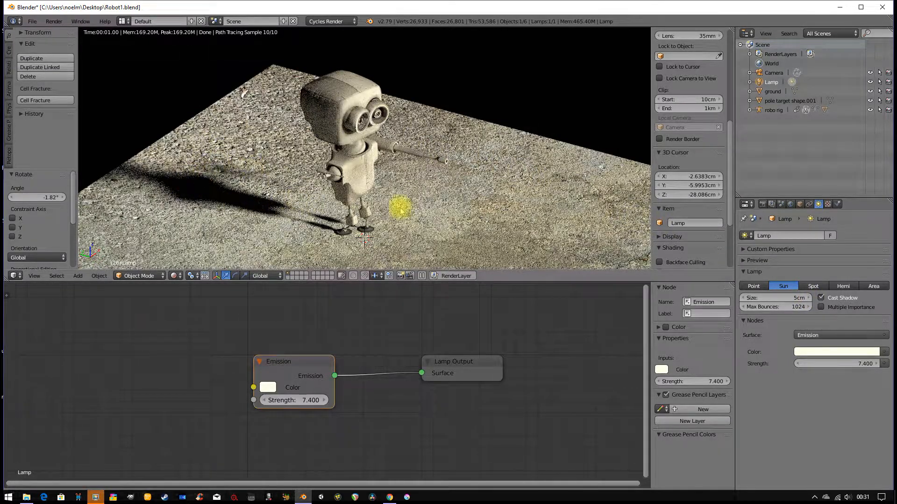
mouse_move(774, 300)
left_mouse_down()
mouse_move(815, 301)
mouse_move(770, 297)
left_mouse_up()
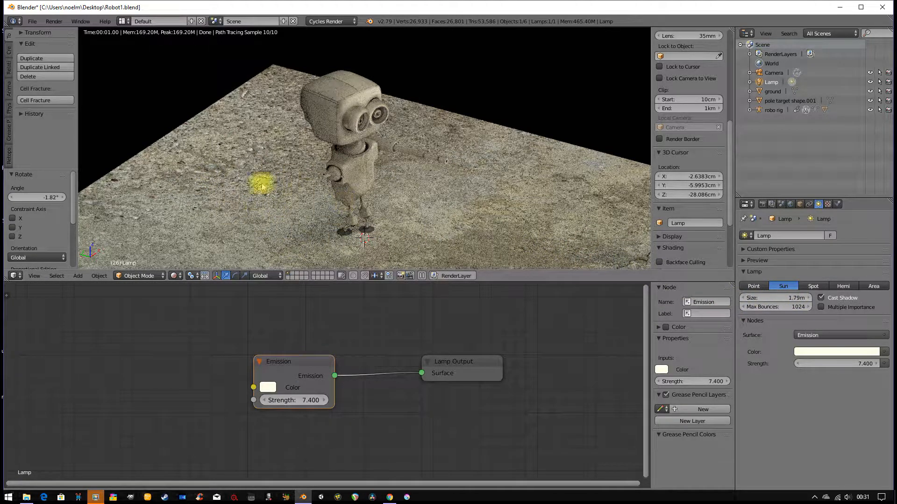
mouse_move(763, 297)
left_mouse_down()
mouse_move(730, 297)
mouse_move(773, 299)
left_mouse_up()
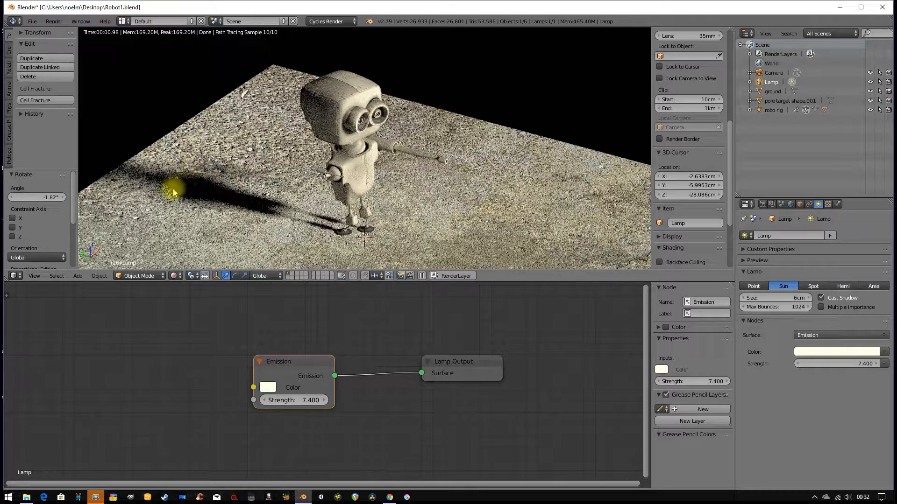
Step: Change the sun lamp to a Point lamp and set the 3D viewport to Material shading
left_click(757, 287)
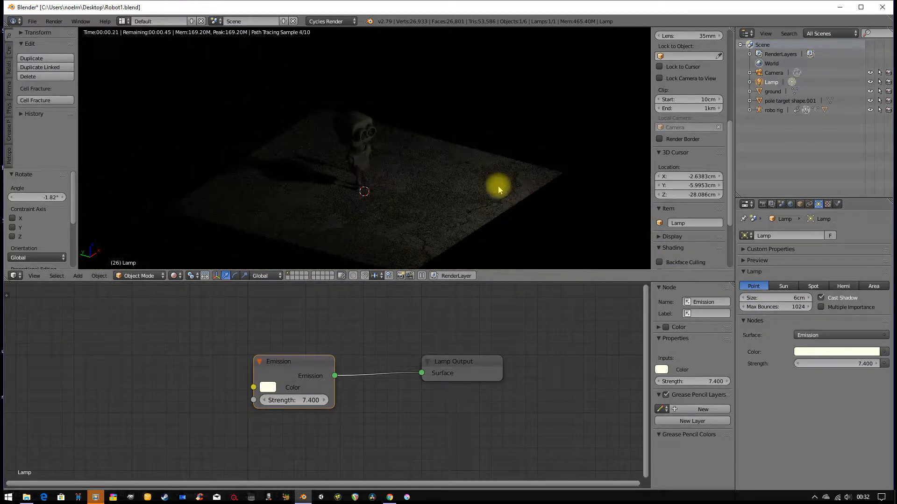
key("KP_1")
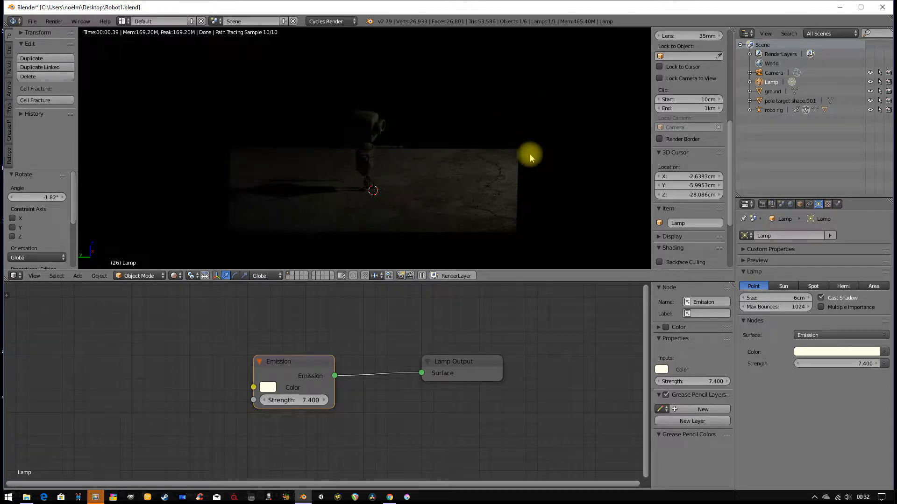
left_click(174, 277)
left_click(201, 214)
left_click(174, 276)
left_click(199, 225)
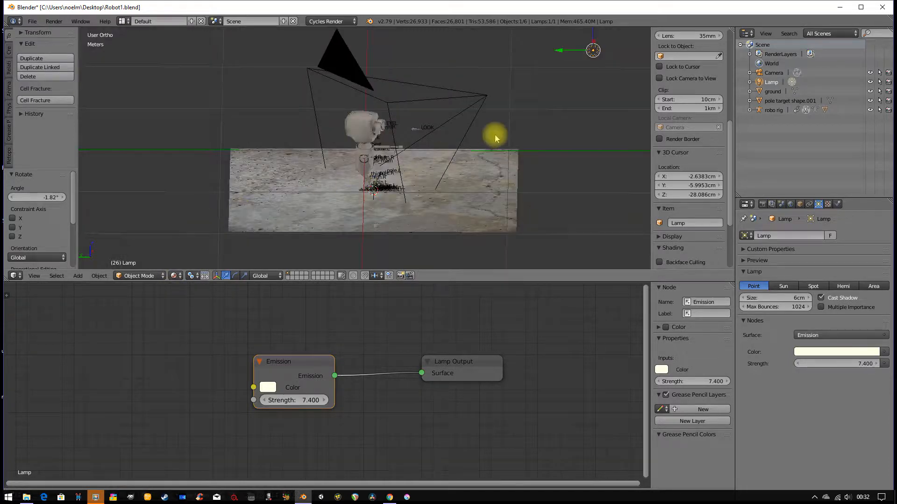
Step: Move the point lamp down close to the ground, just in front of the robot's feet
middle_click_drag(617, 45, 577, 59)
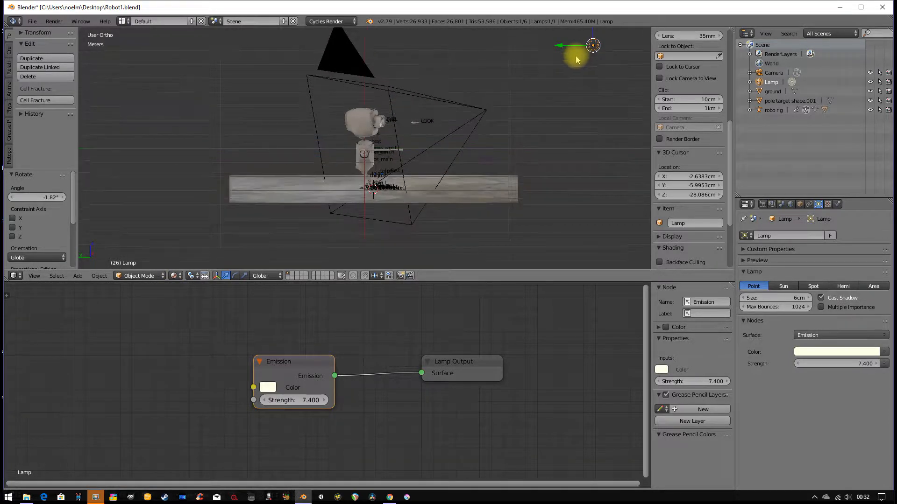
key("g")
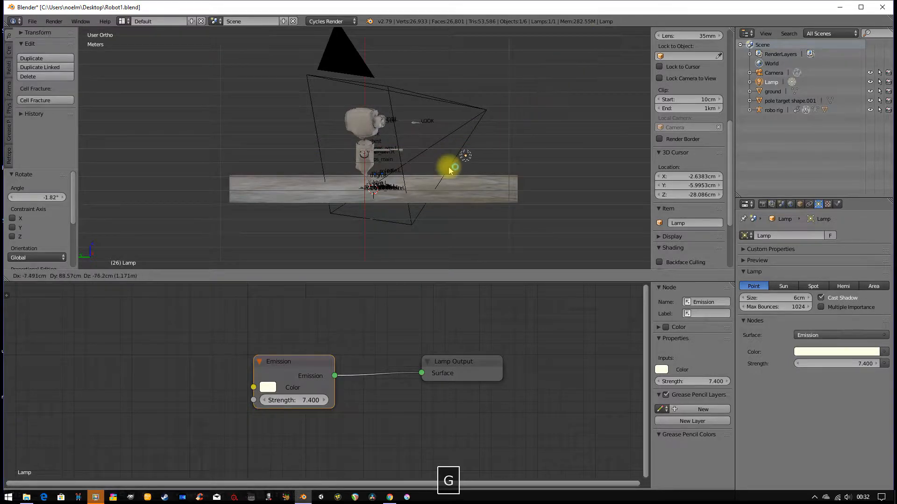
left_click(378, 185)
middle_click_drag(465, 176, 366, 232)
scroll(346, 196, "up", 4)
key("g")
left_click(382, 226)
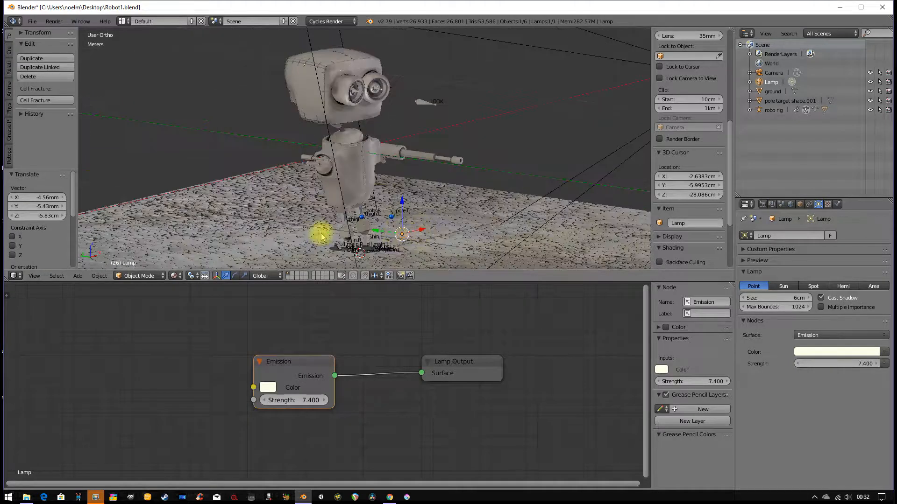
Step: Switch the viewport to Rendered shading and examine the point light on the robot from the front and side
left_click(176, 276)
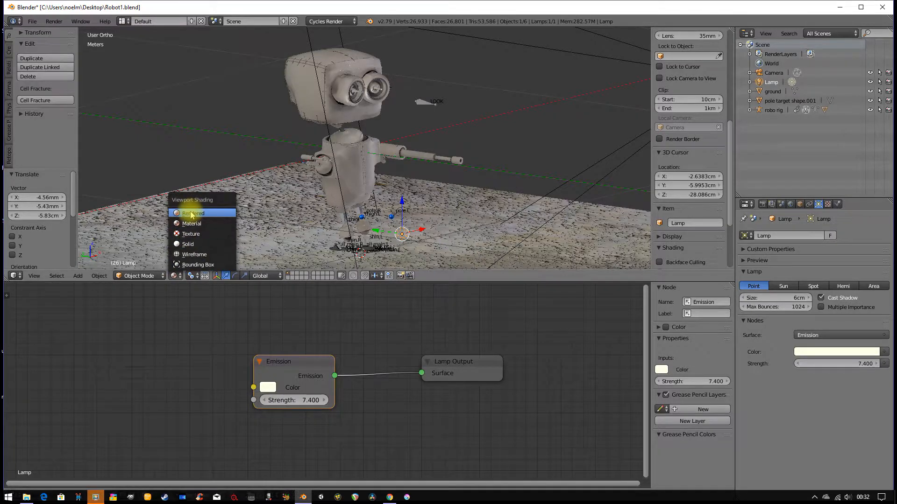
left_click(191, 215)
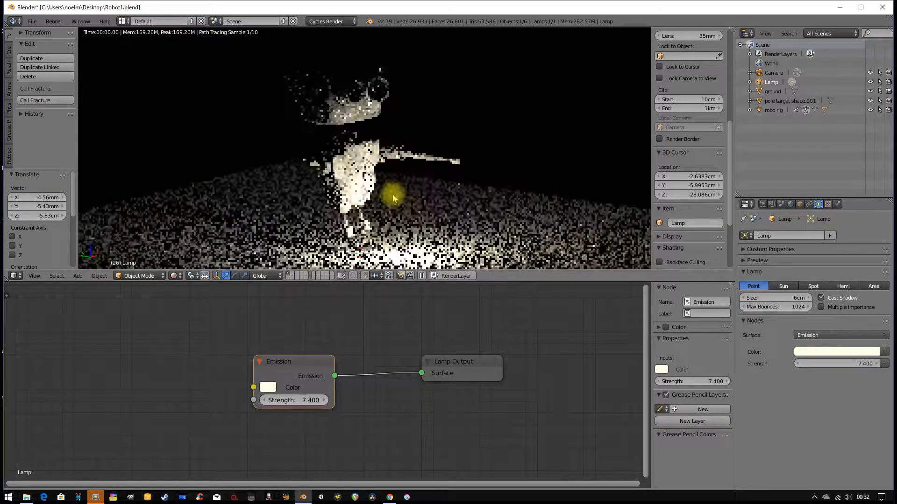
scroll(411, 200, "down", 2)
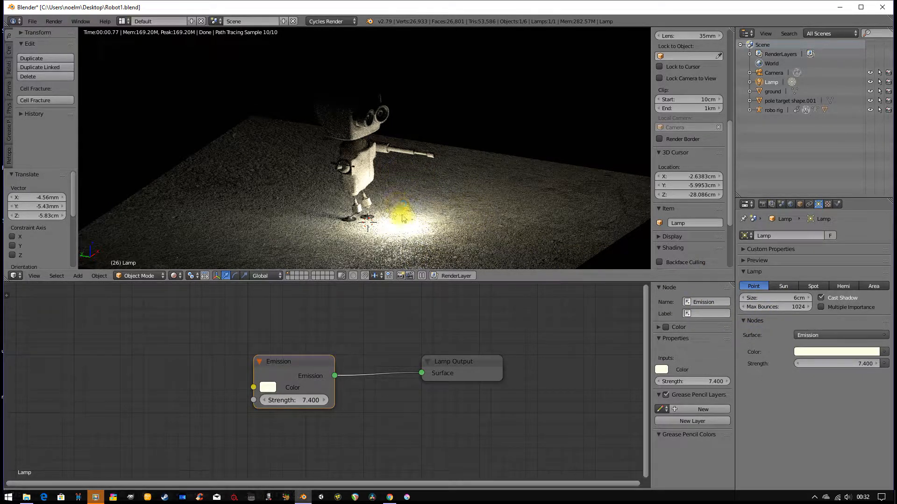
mouse_move(420, 180)
middle_mouse_down()
mouse_move(391, 174)
mouse_move(416, 195)
middle_mouse_up()
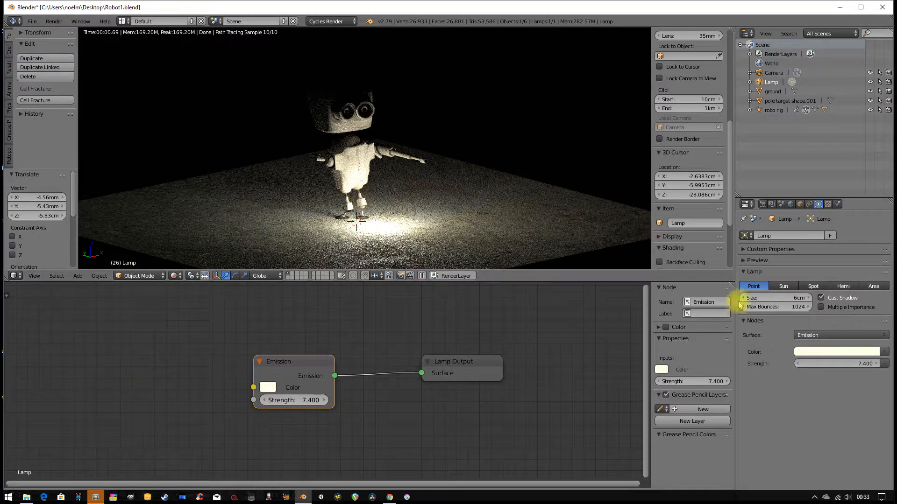
mouse_move(357, 177)
middle_mouse_down()
mouse_move(414, 176)
mouse_move(381, 190)
mouse_move(412, 194)
middle_mouse_up()
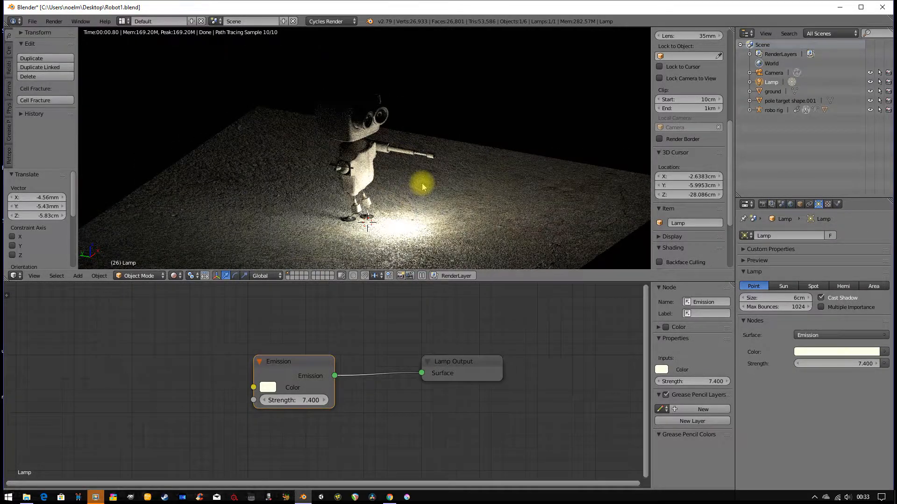
Step: Set the point lamp's color to a warm peach (R 1.000, G 0.730, B 0.636), its strength to 1.6 and its size to 0 m
left_click(822, 354)
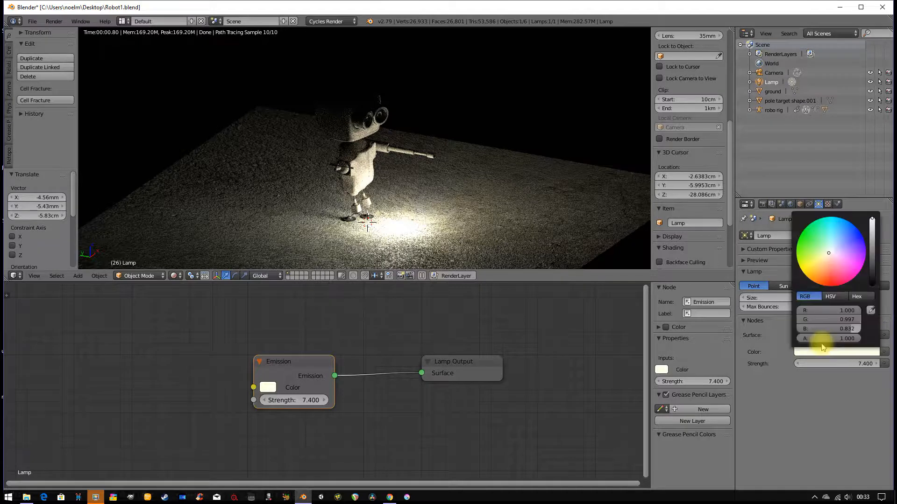
left_click_drag(828, 254, 828, 258)
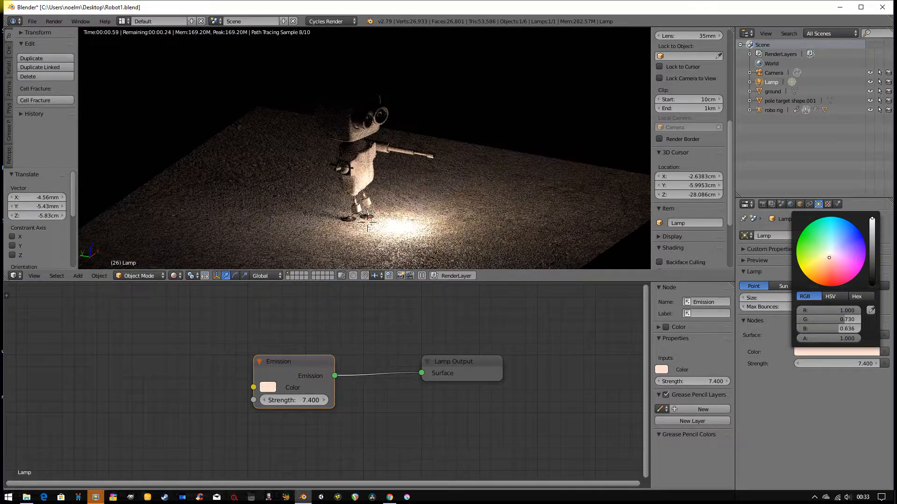
mouse_move(813, 364)
left_mouse_down()
mouse_move(883, 364)
mouse_move(796, 366)
left_mouse_up()
left_click_drag(766, 299, 740, 299)
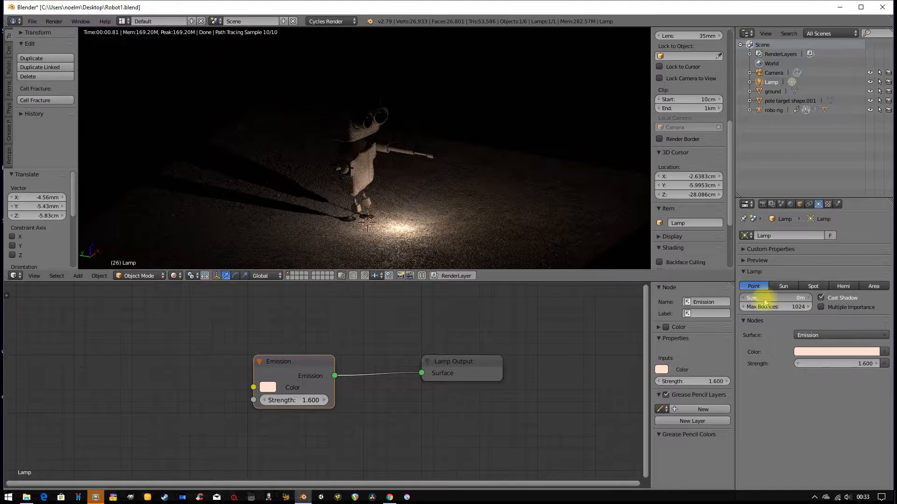
Step: Compare point lamp sizes of 44 cm and 11 cm by the robot's shadow softness, and set the size to 1 cm
middle_click_drag(426, 248, 290, 237)
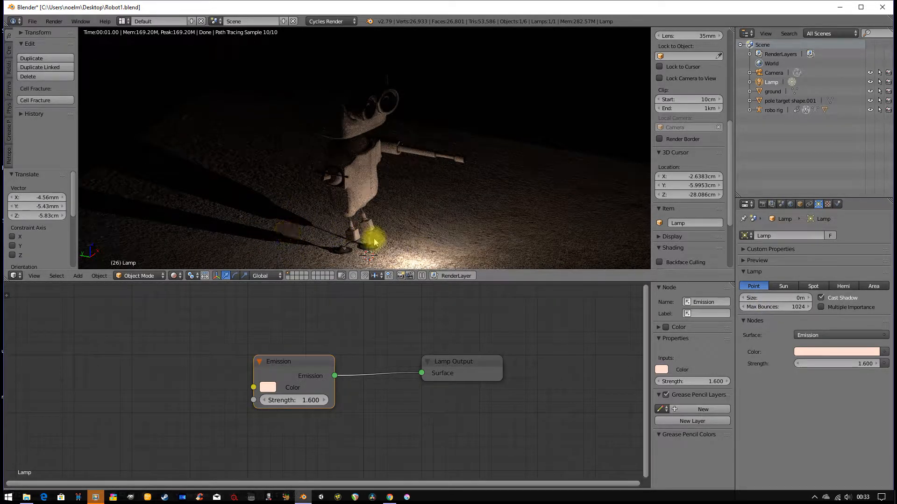
middle_click_drag(374, 237, 407, 244)
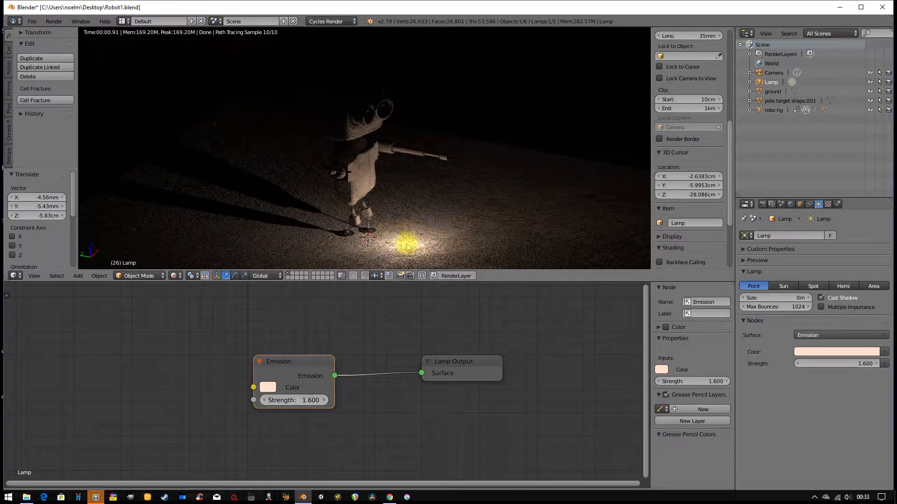
left_click_drag(755, 298, 610, 300)
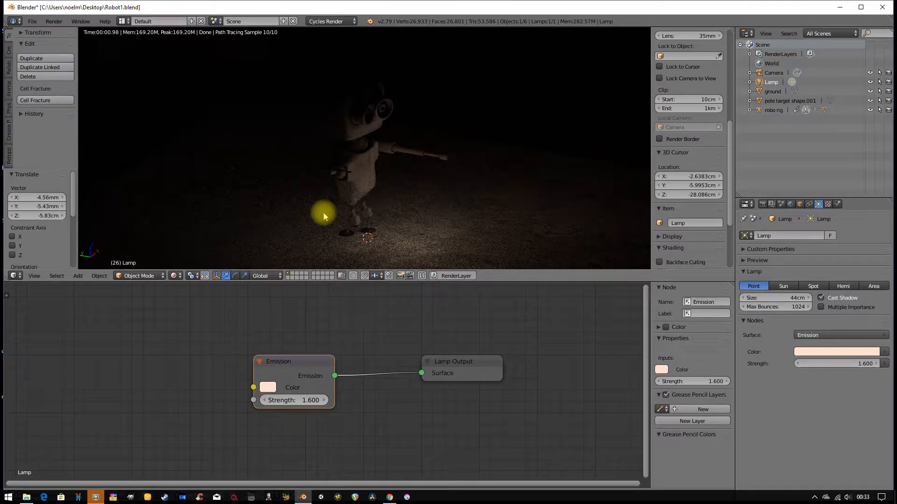
mouse_move(767, 297)
left_mouse_down()
mouse_move(720, 298)
mouse_move(750, 296)
left_mouse_up()
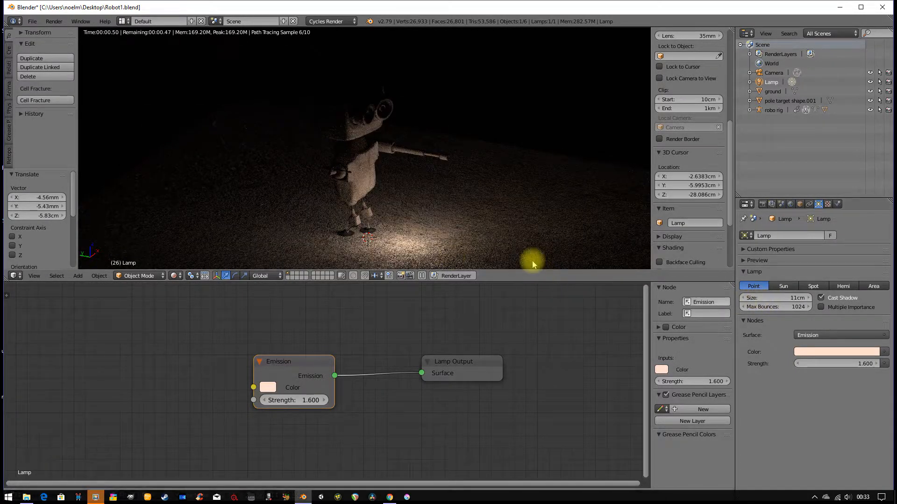
left_click(743, 299)
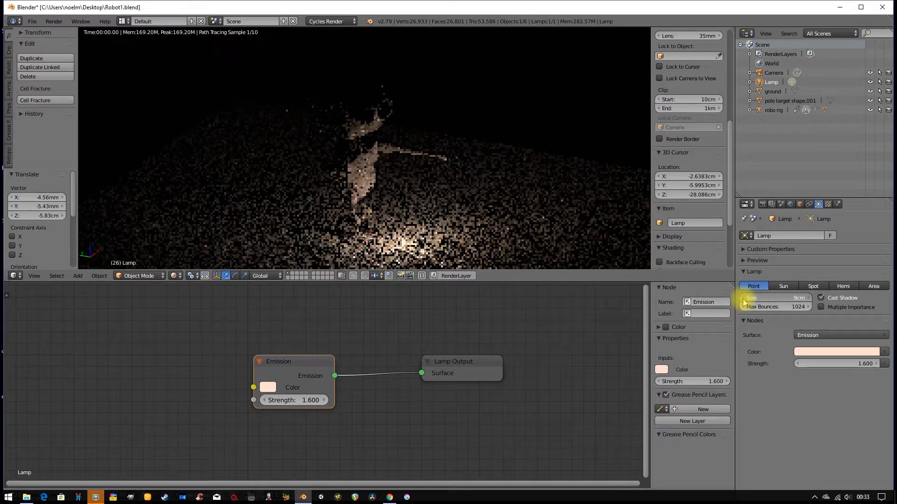
left_click(741, 300)
left_click(741, 300)
left_click(741, 300)
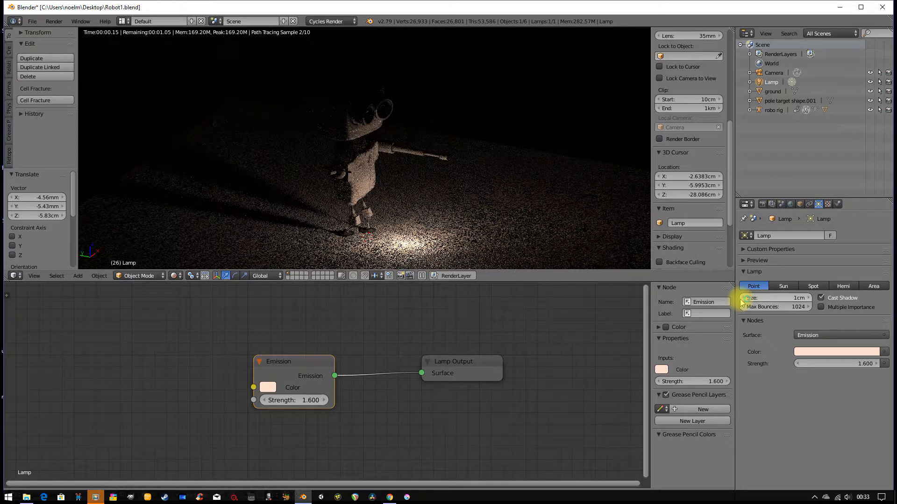
scroll(342, 187, "down", 1)
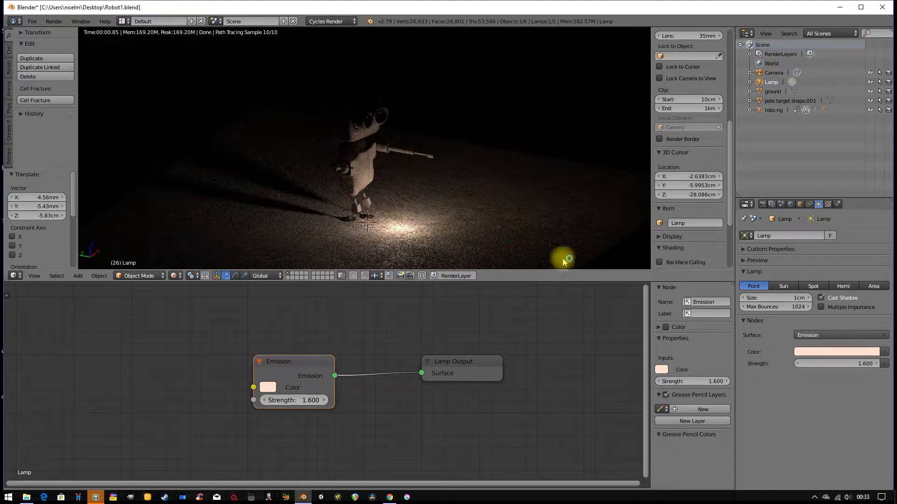
Step: Change the lamp type to Spot and take the 3D viewport out of Rendered shading so the spot cone's direction can be seen
left_click(813, 286)
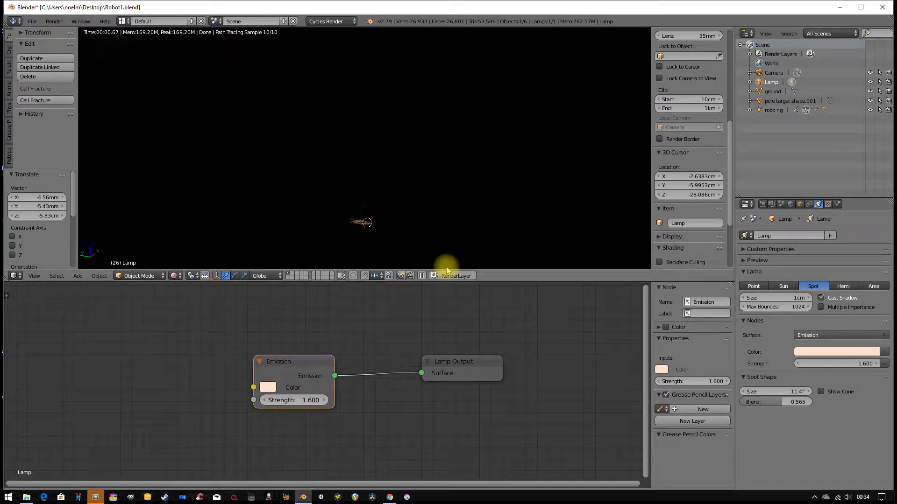
left_click(177, 276)
left_click(193, 226)
scroll(353, 211, "down", 3)
mouse_move(325, 222)
middle_mouse_down()
mouse_move(351, 202)
mouse_move(360, 208)
middle_mouse_up()
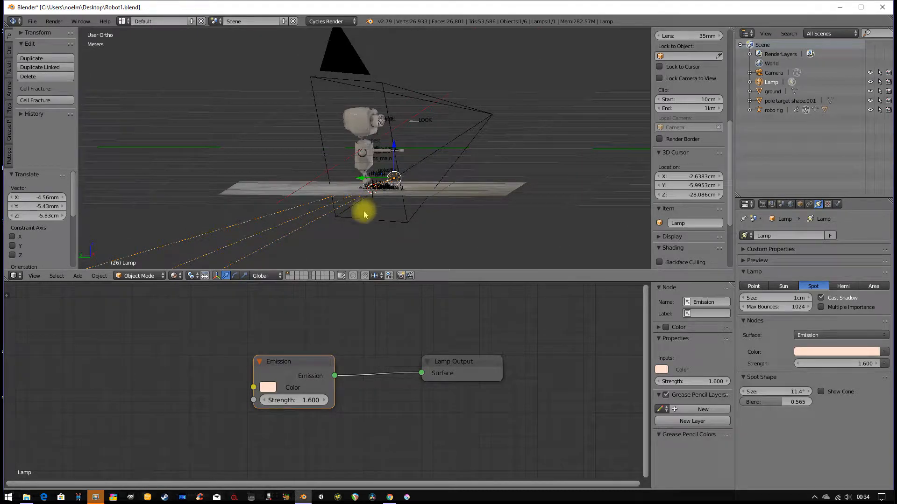
Step: Move the spot lamp up about 1.1 m in front view so it sits well above the robot's head
key("KP_1")
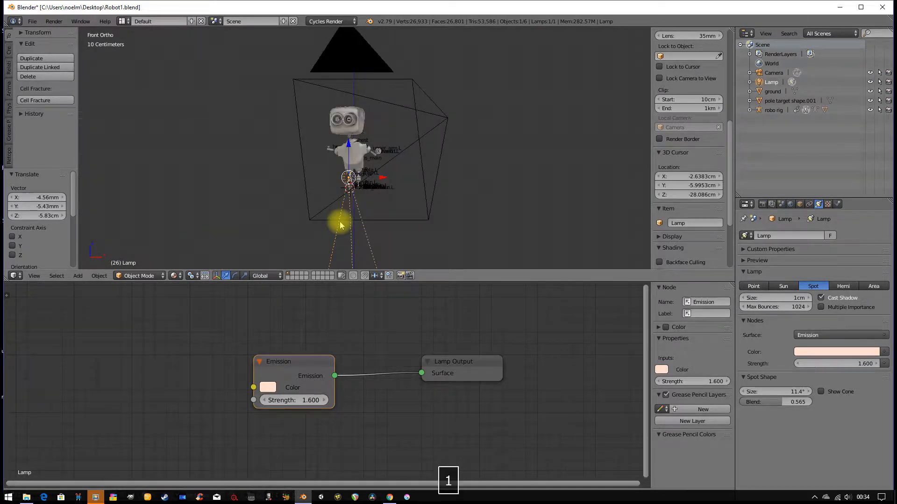
scroll(366, 240, "down", 2)
key("g")
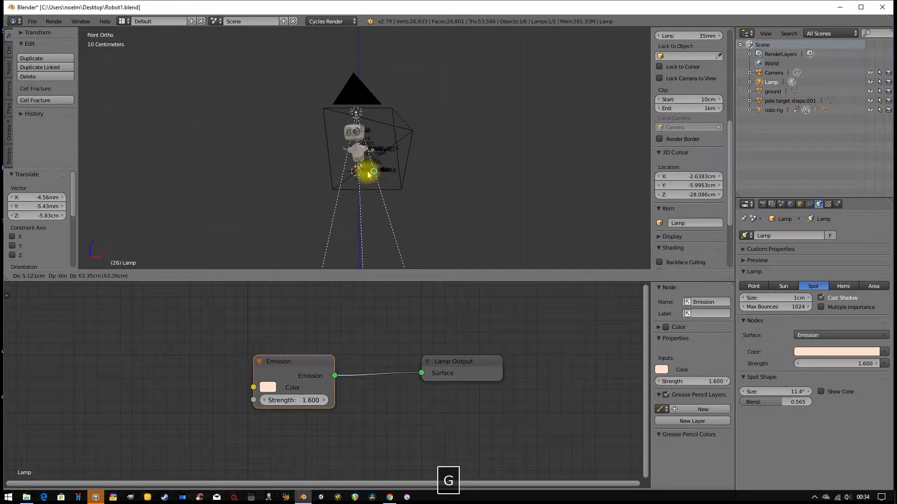
left_click(367, 150)
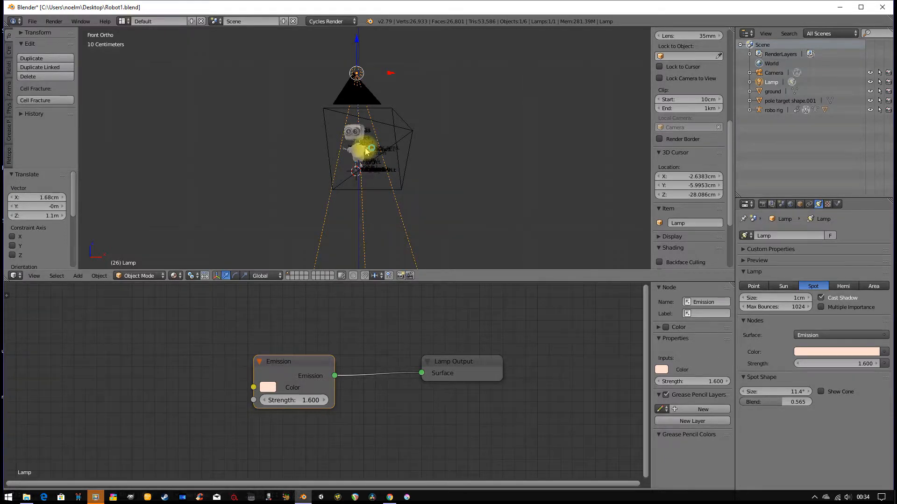
Step: Rotate the spot lamp about 66.6° in side view to aim straight down, and move it about 16.8 cm in Y and 10.1 cm in Z over the robot
key("KP_3")
key("r")
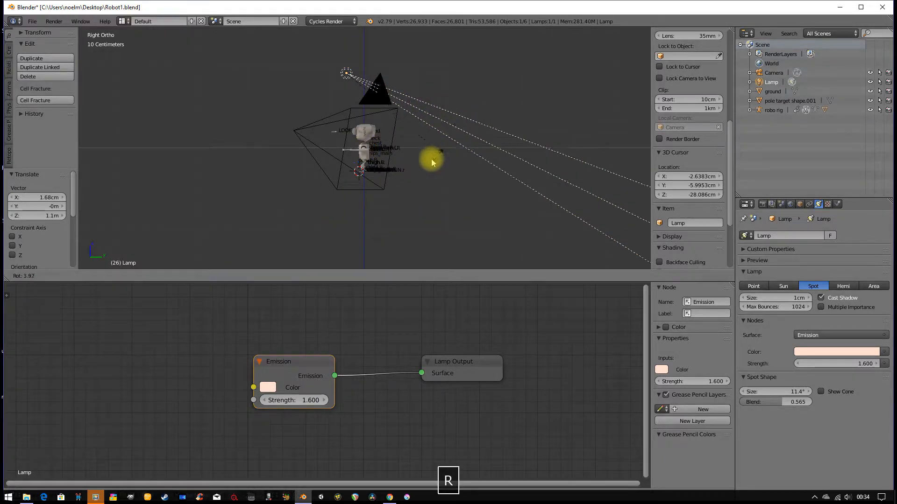
left_click(319, 197)
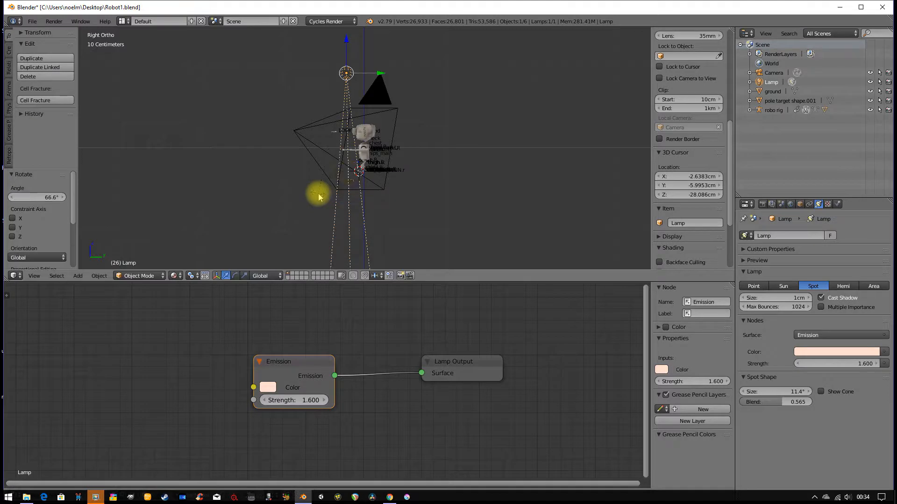
key("g")
left_click(355, 154)
middle_click_drag(355, 154, 404, 189)
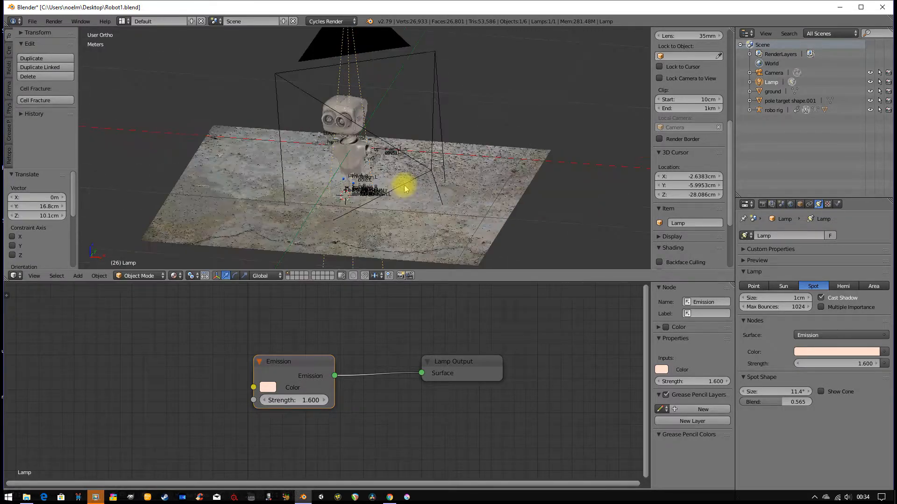
Step: Switch the viewport to Rendered shading and set the spot lamp's strength to 160.9 and its spot shape size to 34.6°
left_click(179, 277)
left_click(208, 207)
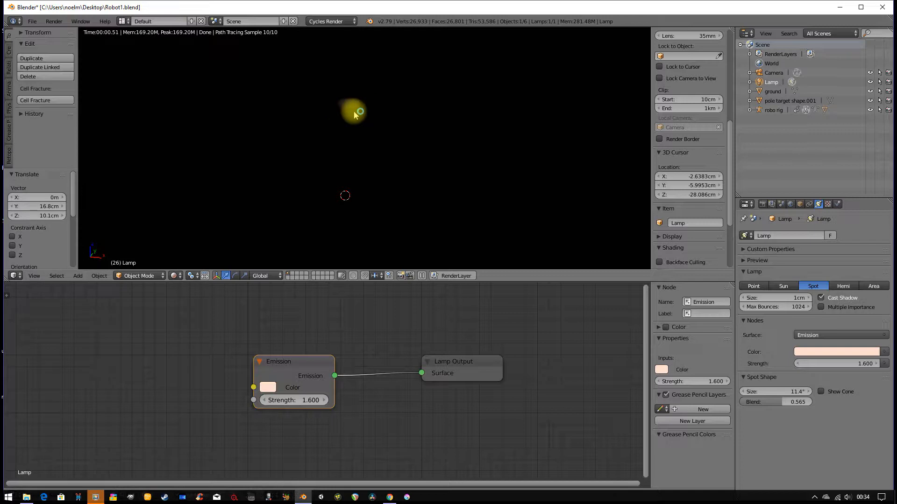
left_click_drag(839, 362, 895, 362)
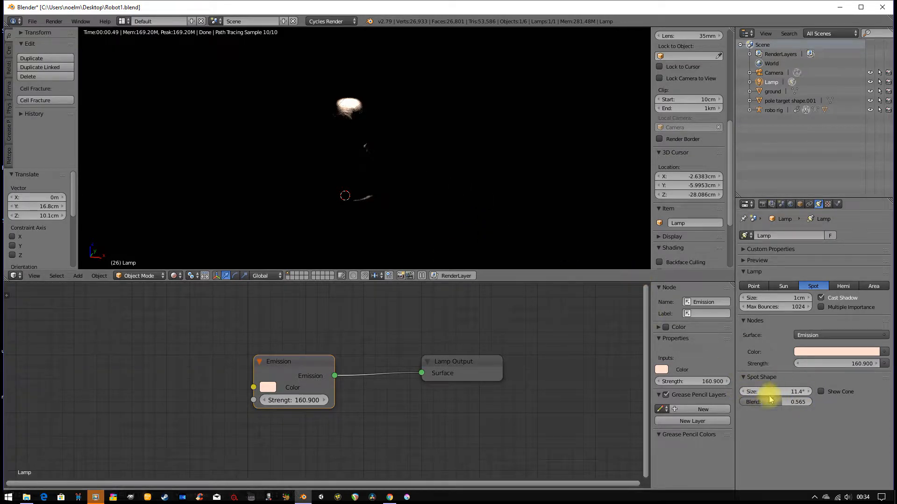
left_click_drag(766, 396, 820, 392)
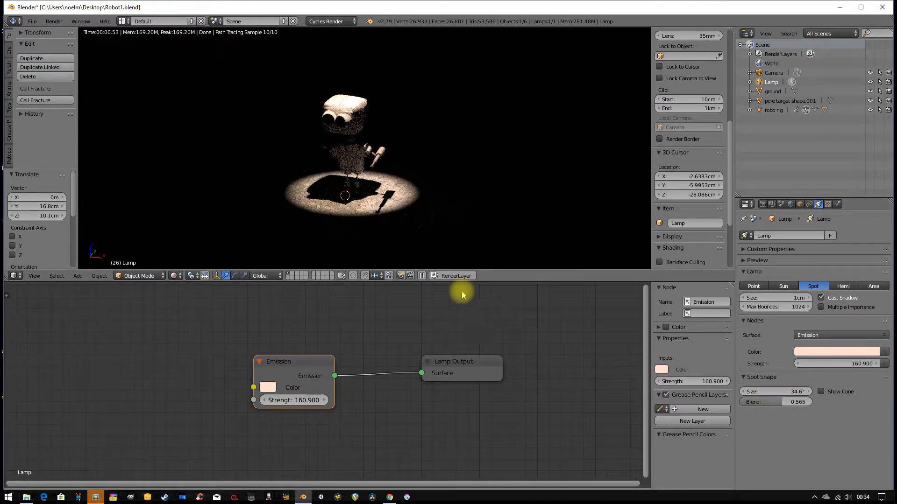
Step: Try a spot blend of 0 for a hard edge around the light pool, and set the blend to 0.769
middle_click_drag(362, 205, 388, 214)
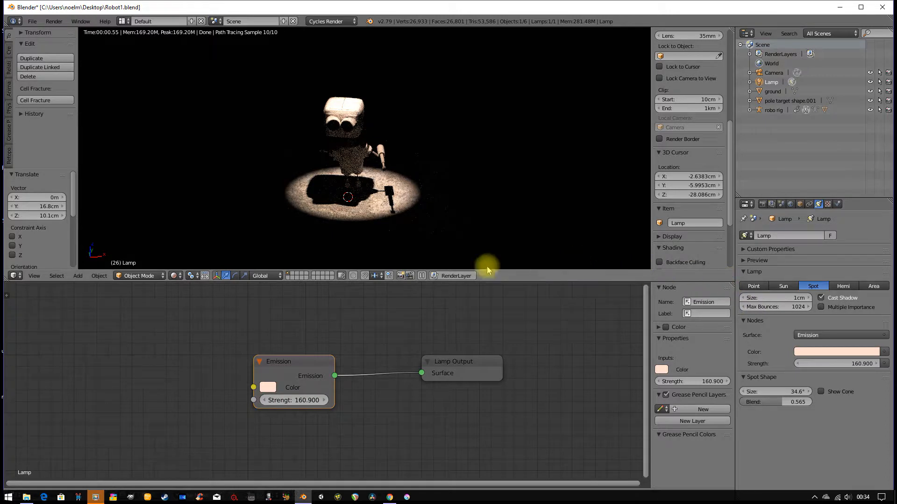
scroll(428, 239, "up", 1)
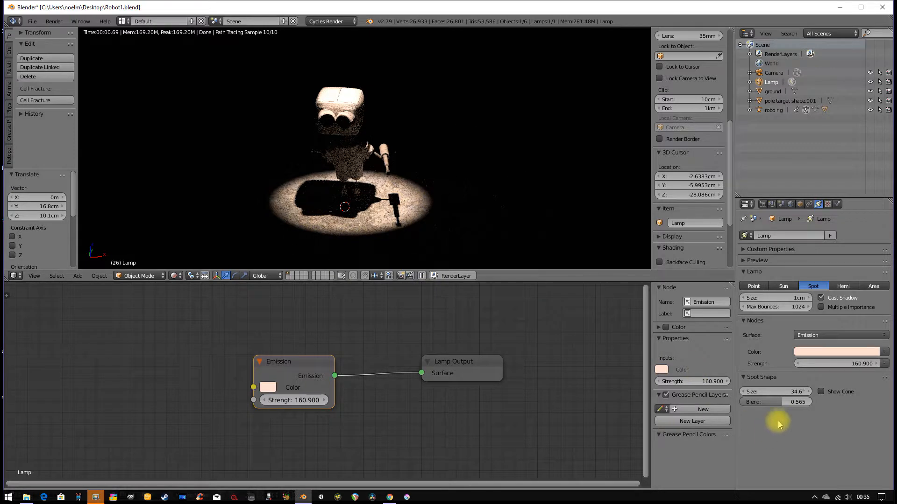
left_click_drag(774, 404, 740, 404)
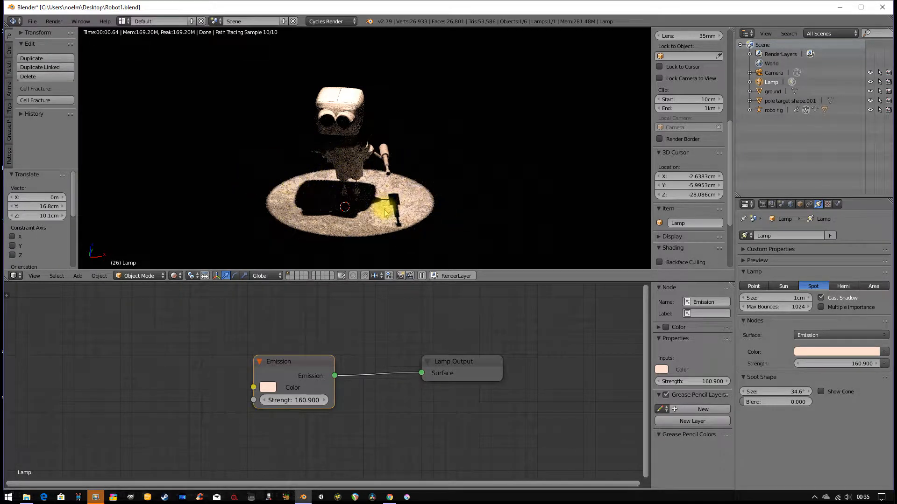
left_click_drag(763, 401, 797, 401)
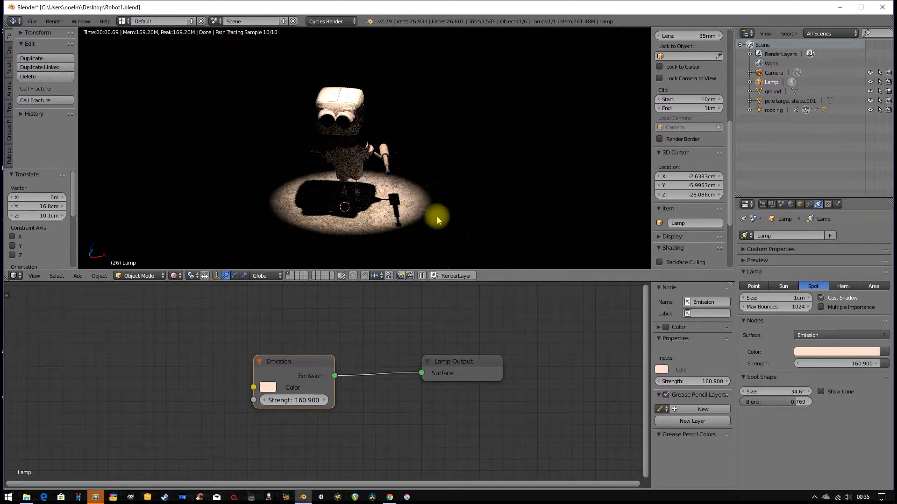
Step: Set the spot lamp's size to 32 cm to soften the shadows, and examine the lit robot from both sides
left_click_drag(761, 297, 880, 298)
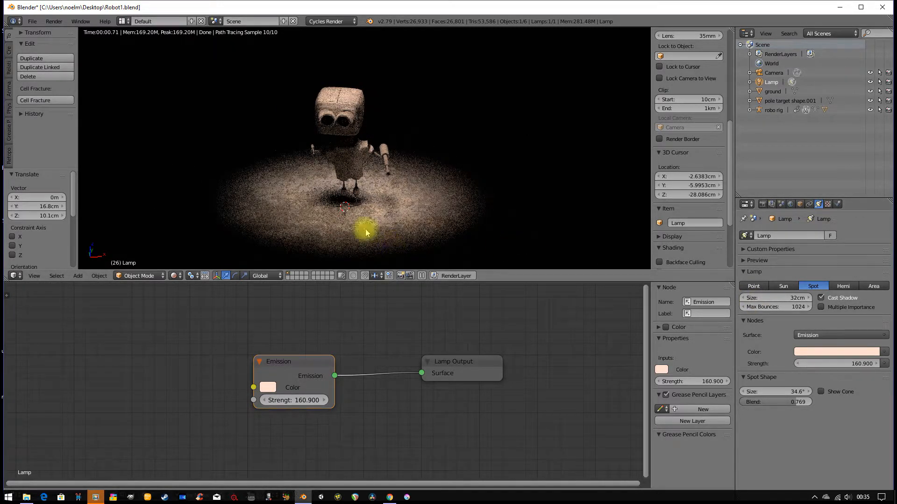
middle_click_drag(308, 161, 374, 157)
scroll(372, 160, "up", 1)
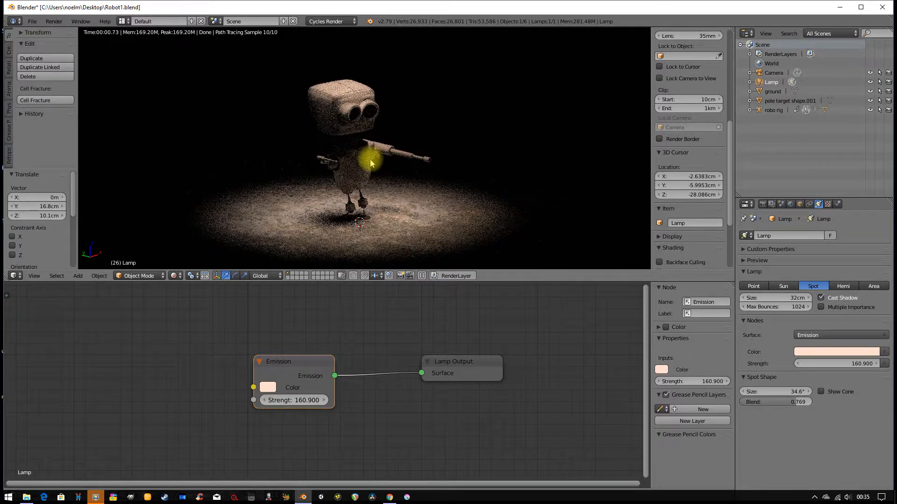
scroll(370, 163, "up", 1)
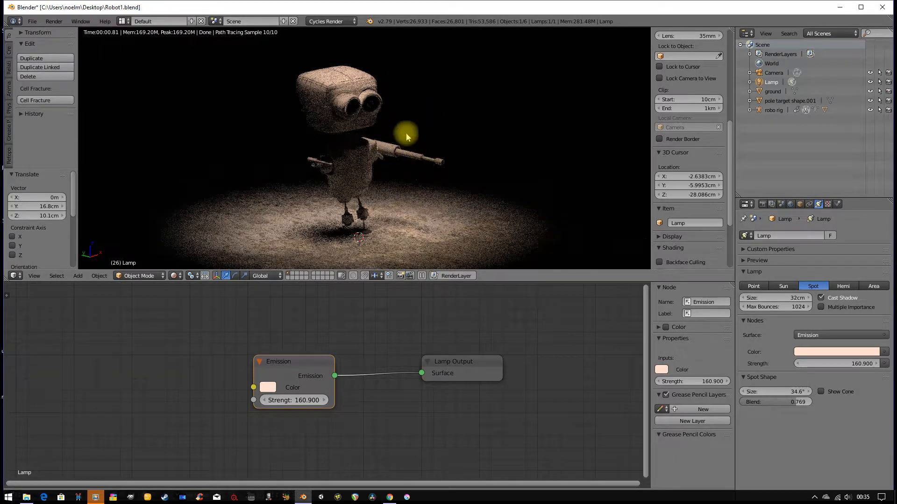
middle_click_drag(400, 138, 279, 188)
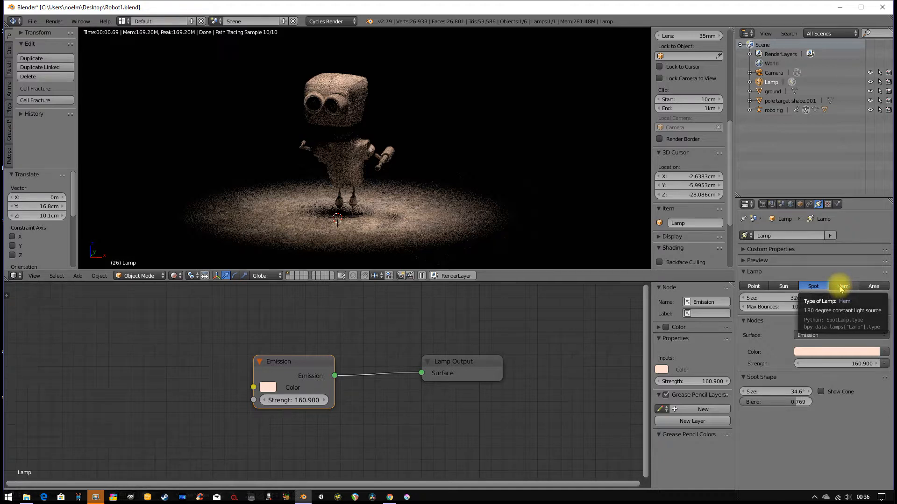
Step: Try the Area lamp type, look at its shape and size options, and return the lamp to Spot
left_click(872, 286)
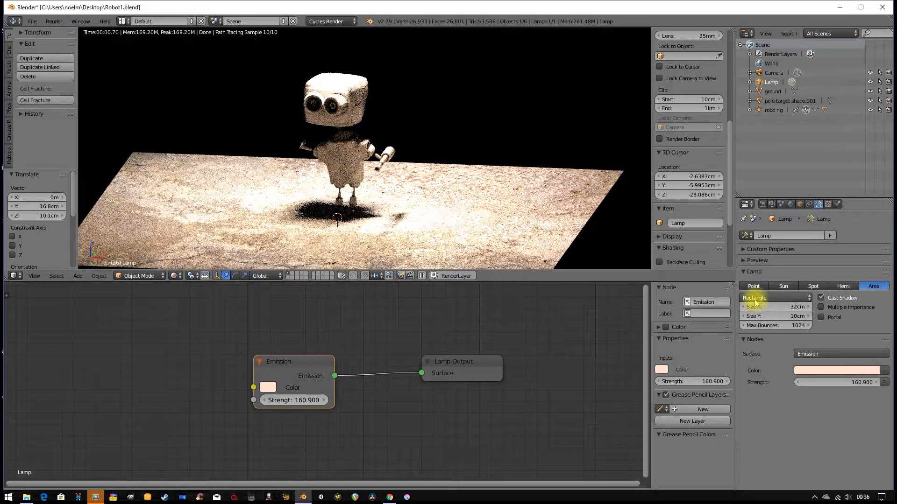
left_click(777, 299)
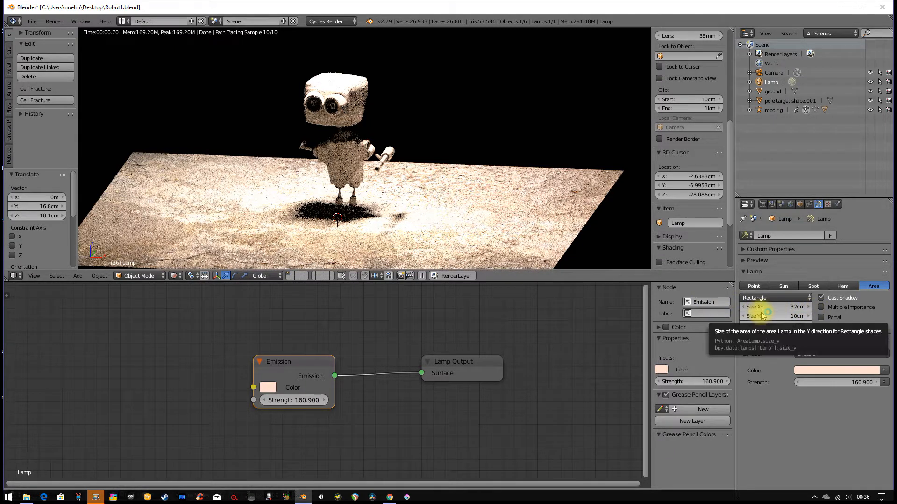
left_click(771, 298)
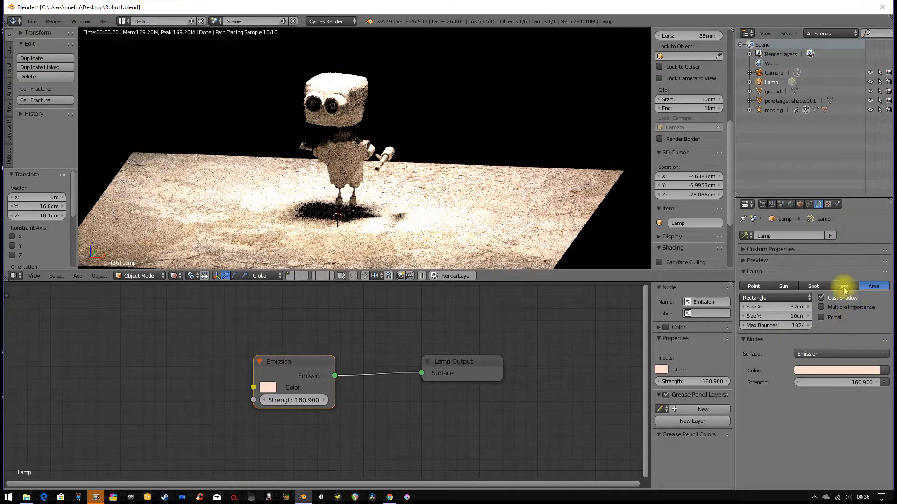
left_click(815, 287)
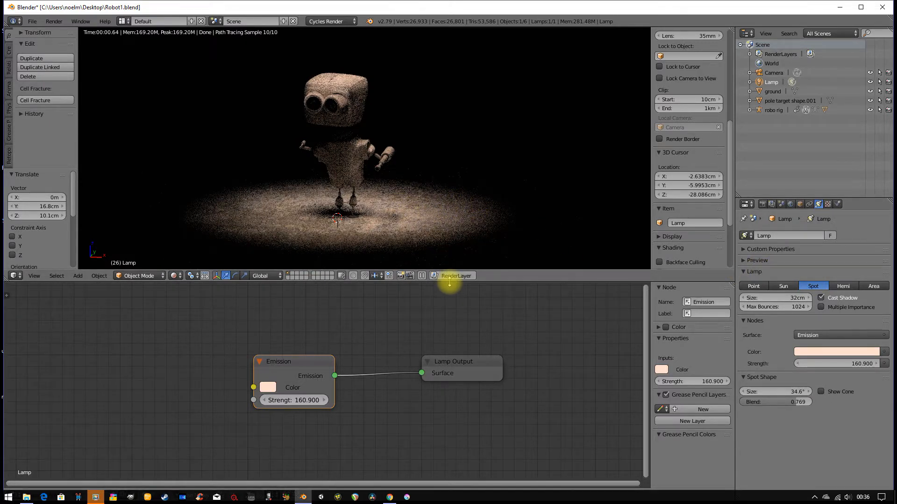
Step: Enlarge the 3D viewport by shrinking the node editor, and frame the spotlit robot more closely
left_click_drag(450, 282, 451, 406)
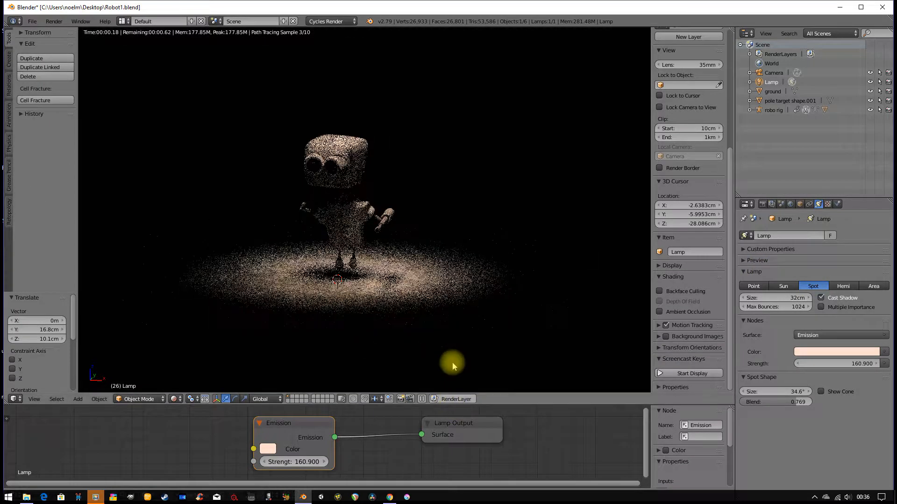
scroll(421, 312, "up", 1)
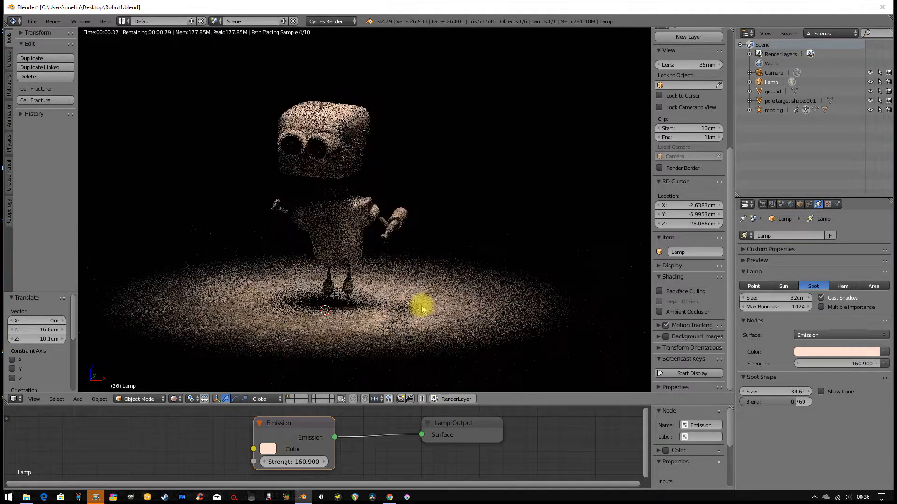